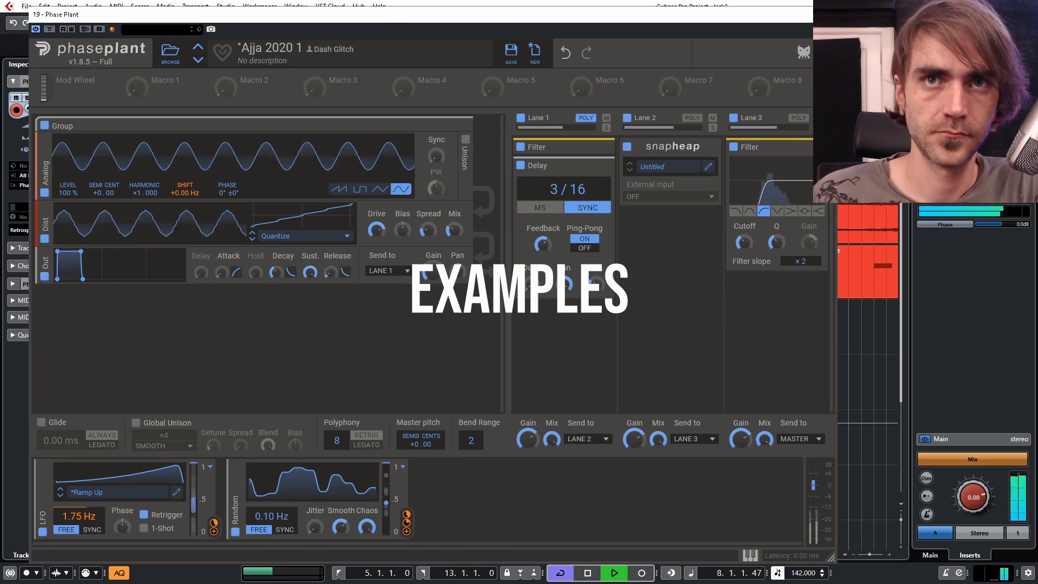
Start saving the current preset and place the cursor in its name for editing.
{"action": "mouse_move", "coordinate": [769, 89]}
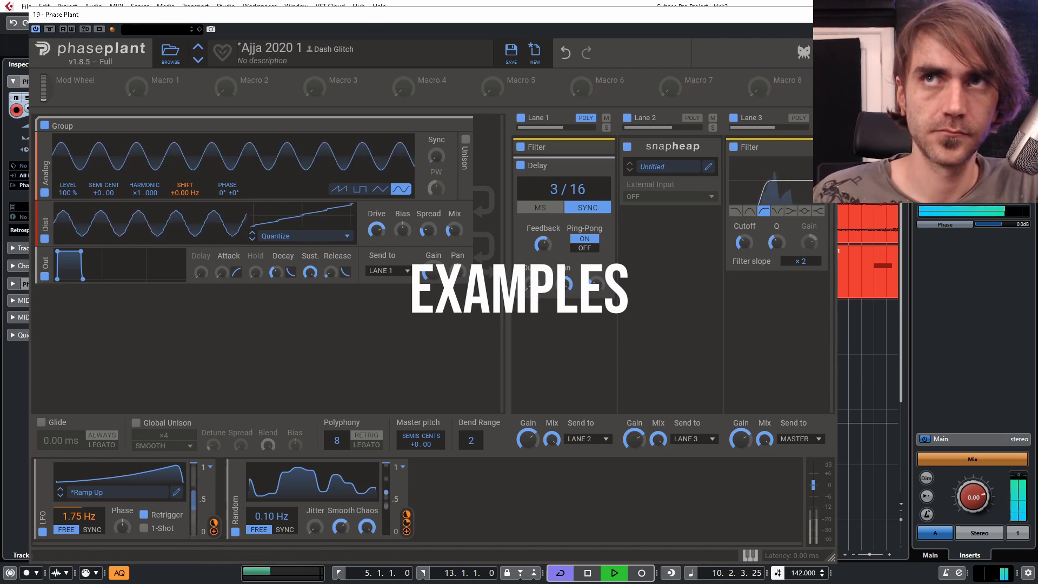
{"action": "left_click", "coordinate": [511, 52]}
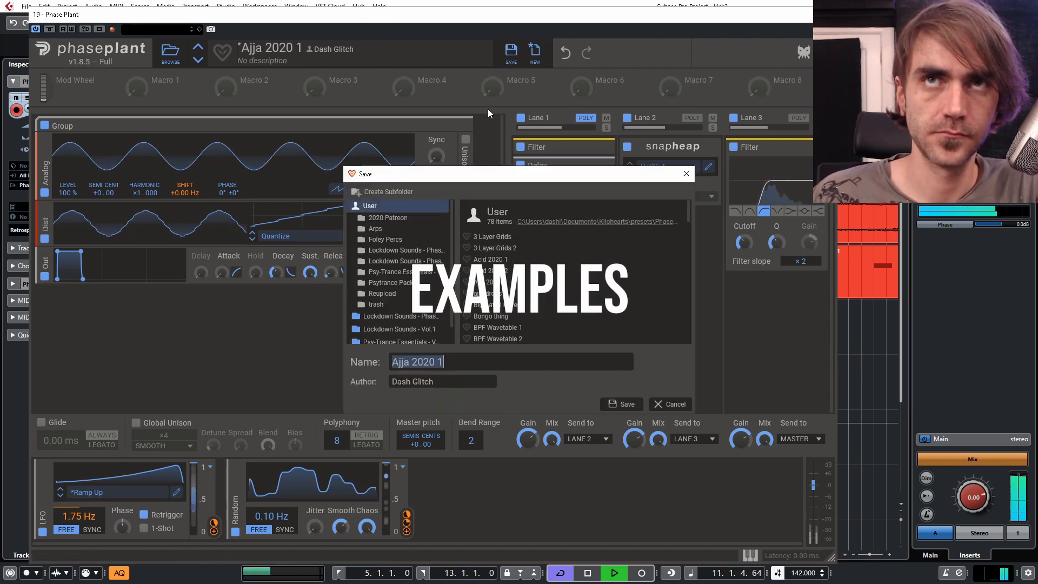
{"action": "left_click", "coordinate": [462, 361]}
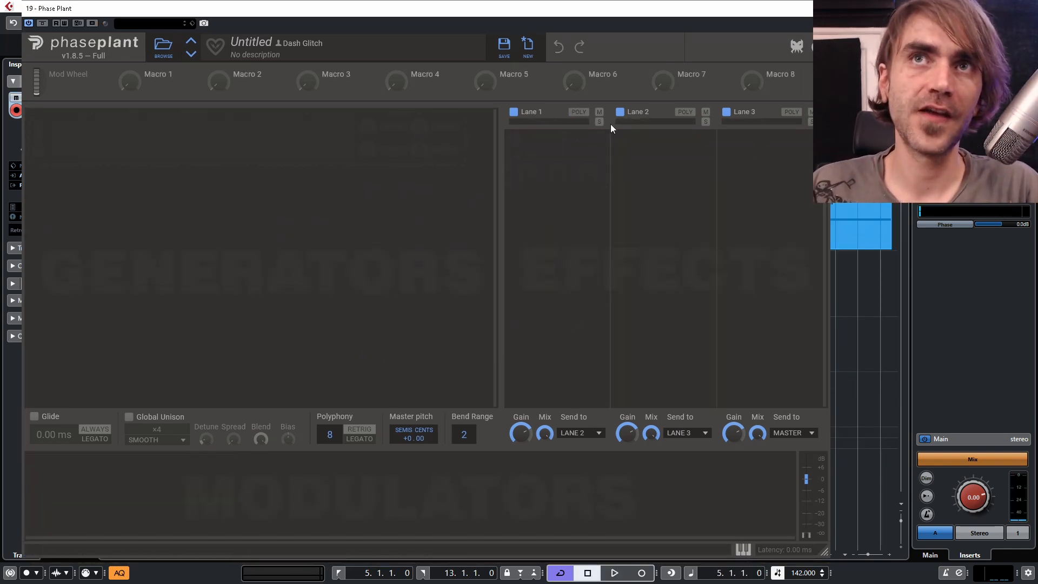
Close the plugin window and move the Phase Plant 02 track into the Full-On Style folder, between Serum_x64 01 and HIHAT168(CLSD).
{"action": "left_click", "coordinate": [819, 8]}
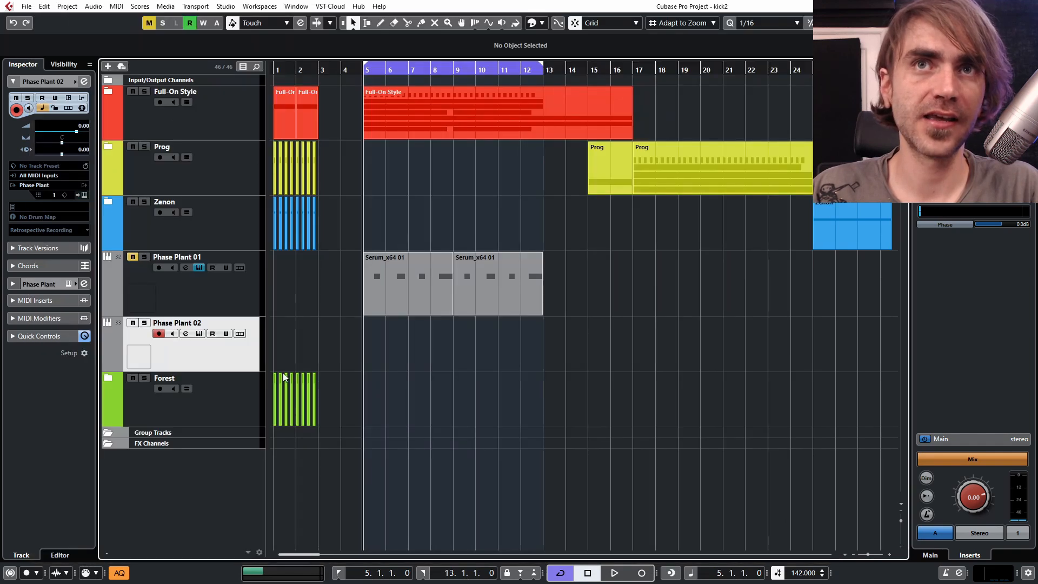
{"action": "left_click", "coordinate": [107, 91]}
{"action": "scroll", "coordinate": [283, 358], "scroll_direction": "down", "scroll_amount": 4}
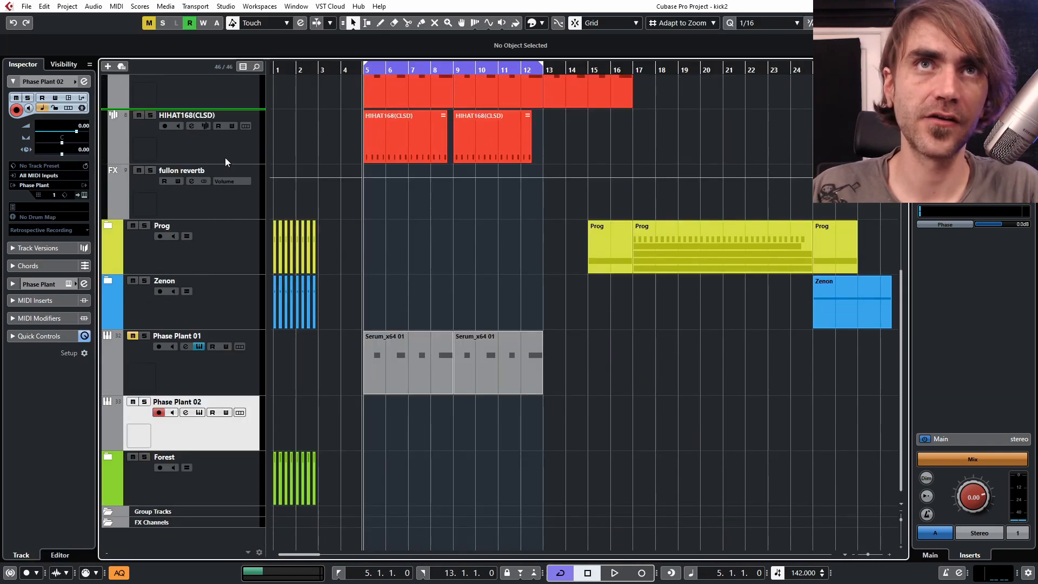
{"action": "scroll", "coordinate": [225, 157], "scroll_direction": "up", "scroll_amount": 4}
{"action": "scroll", "coordinate": [379, 326], "scroll_direction": "up", "scroll_amount": 4, "text": "ctrl"}
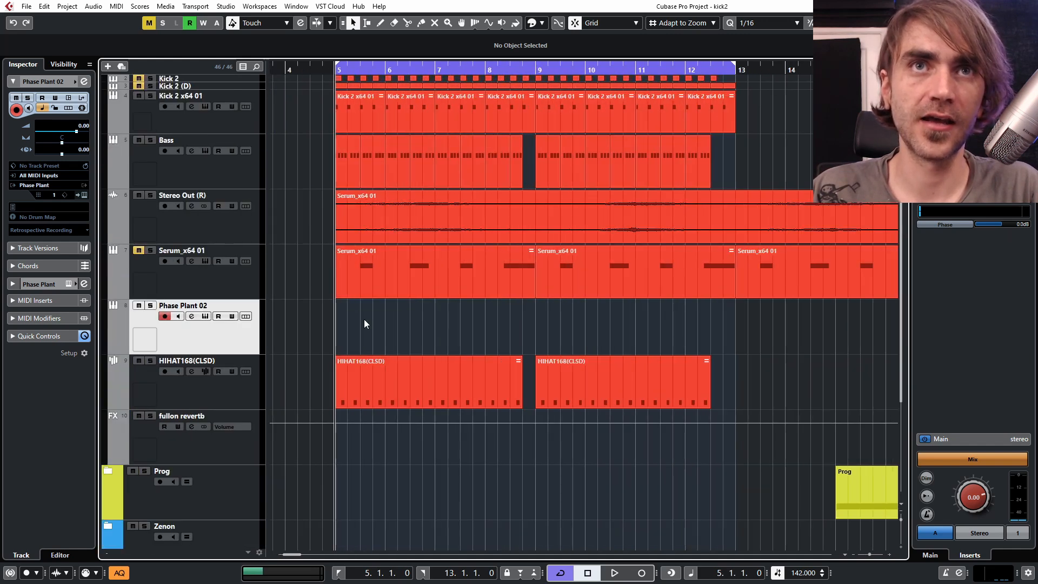
{"action": "scroll", "coordinate": [373, 328], "scroll_direction": "left", "scroll_amount": 2}
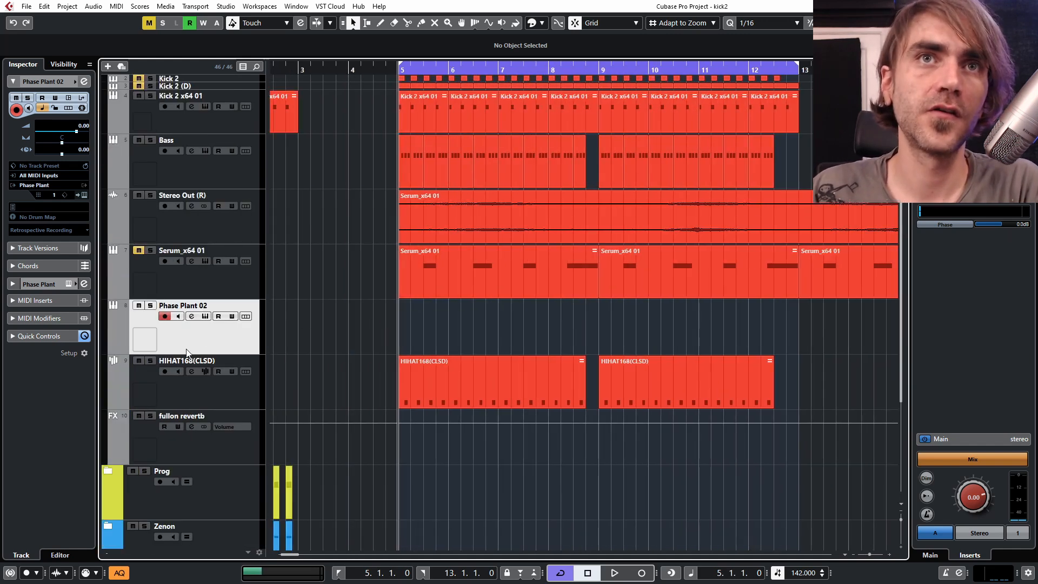
Open the Phase Plant 02 instrument and add a Random modulator to it.
{"action": "left_click", "coordinate": [81, 195]}
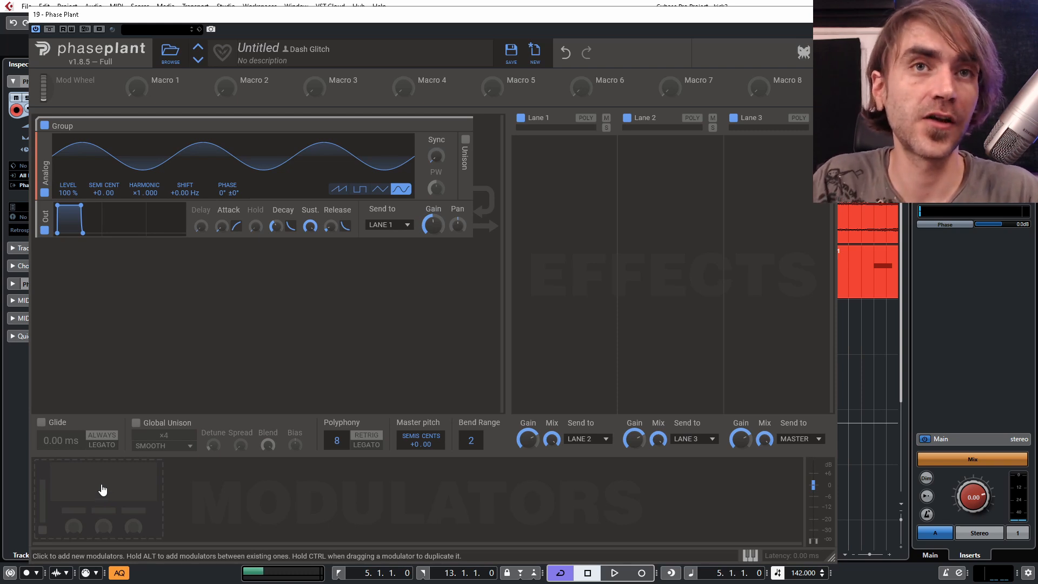
{"action": "left_click", "coordinate": [109, 484]}
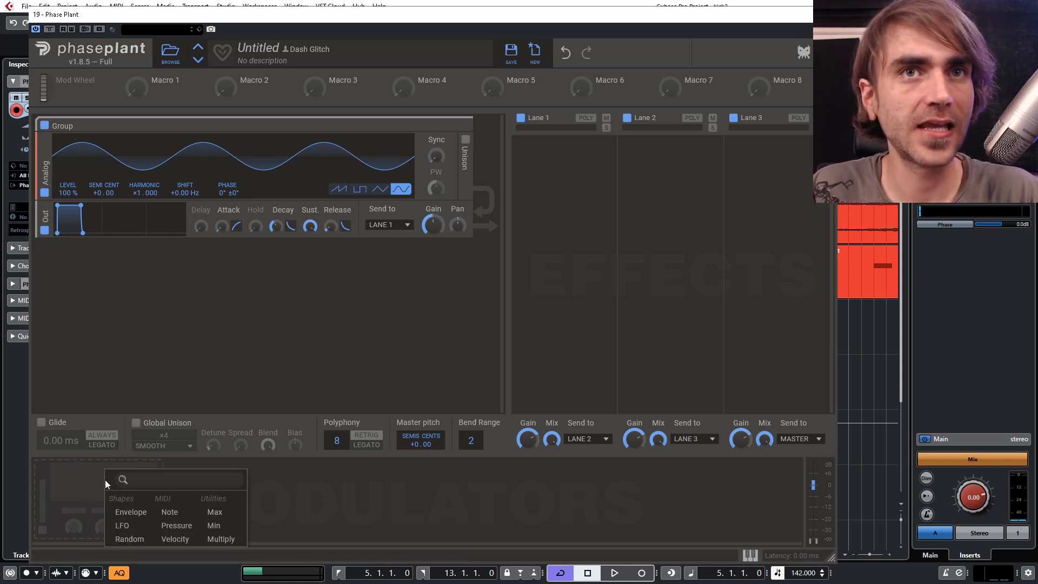
{"action": "left_click", "coordinate": [124, 538]}
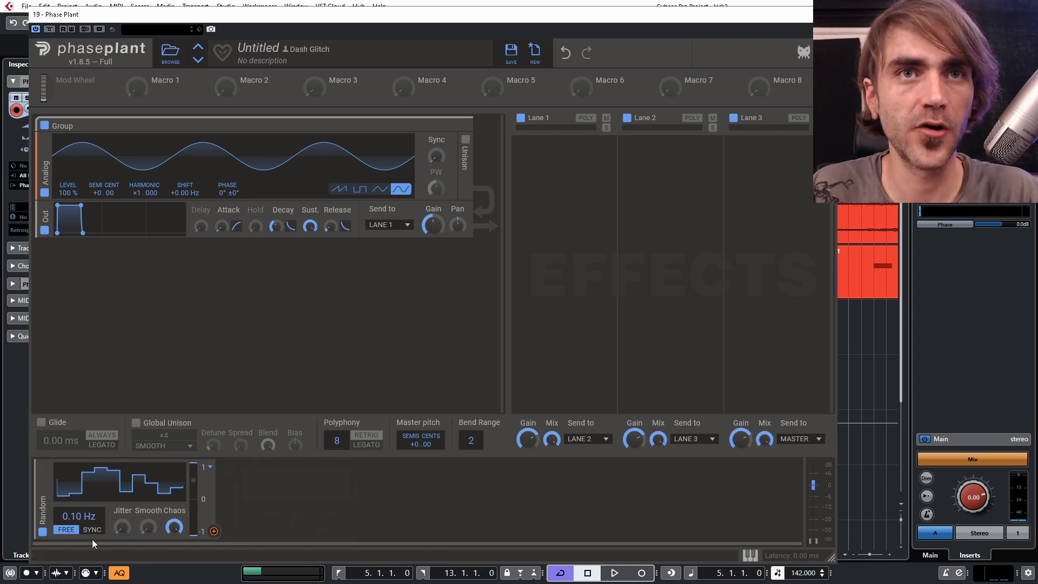
Try modulating the Analog oscillator's frequency shift with the Random modulator, and undo the assignment.
{"action": "left_click_drag", "start_coordinate": [206, 530], "coordinate": [176, 355]}
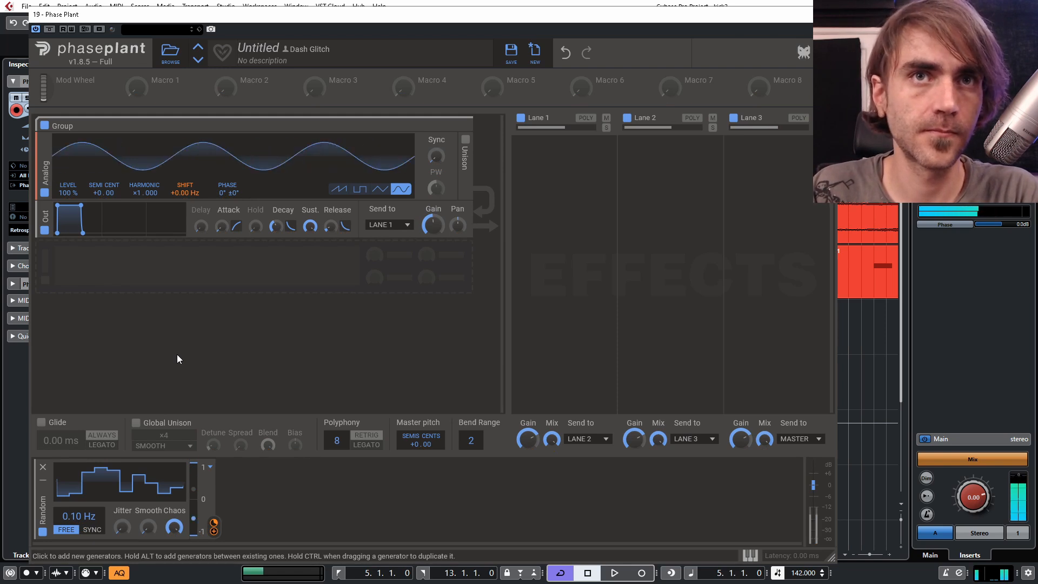
{"action": "key", "text": "ctrl+z"}
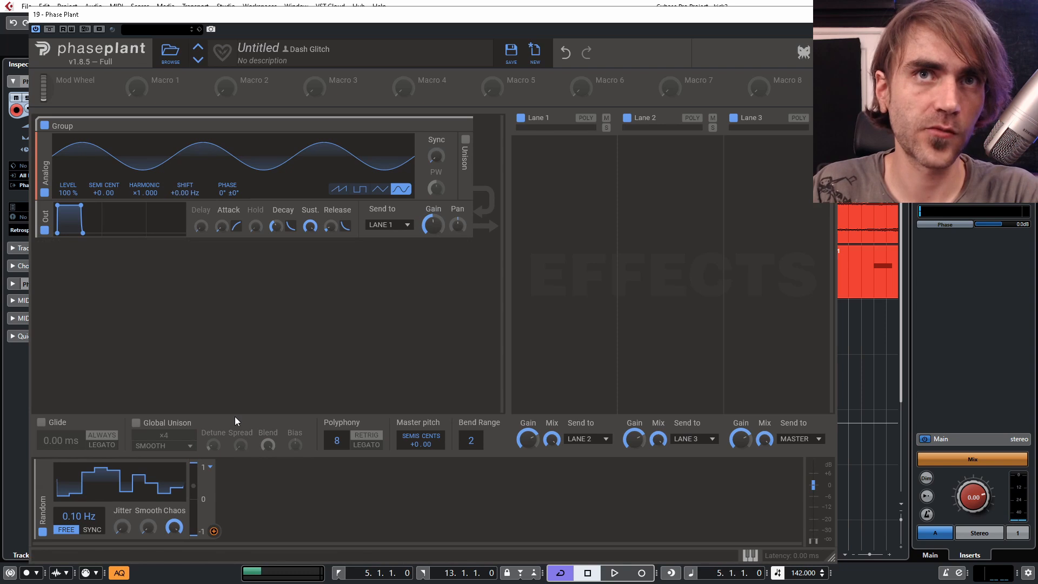
Set the Analog oscillator to a saw wave at -24.00 semitones and add a band-pass Filter with a lowered cutoff to Lane 1.
{"action": "left_click", "coordinate": [579, 168]}
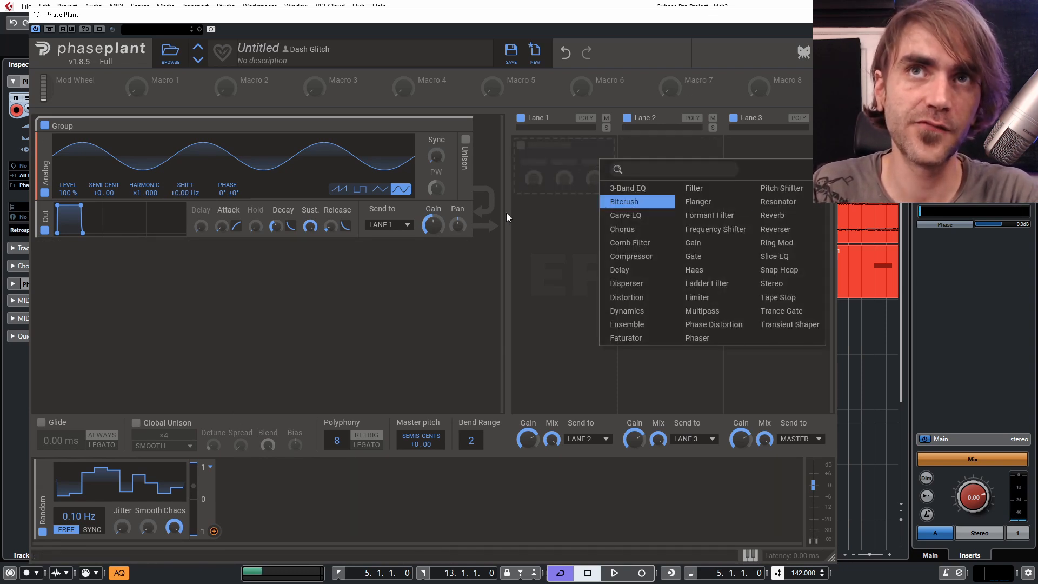
{"action": "left_click", "coordinate": [338, 189]}
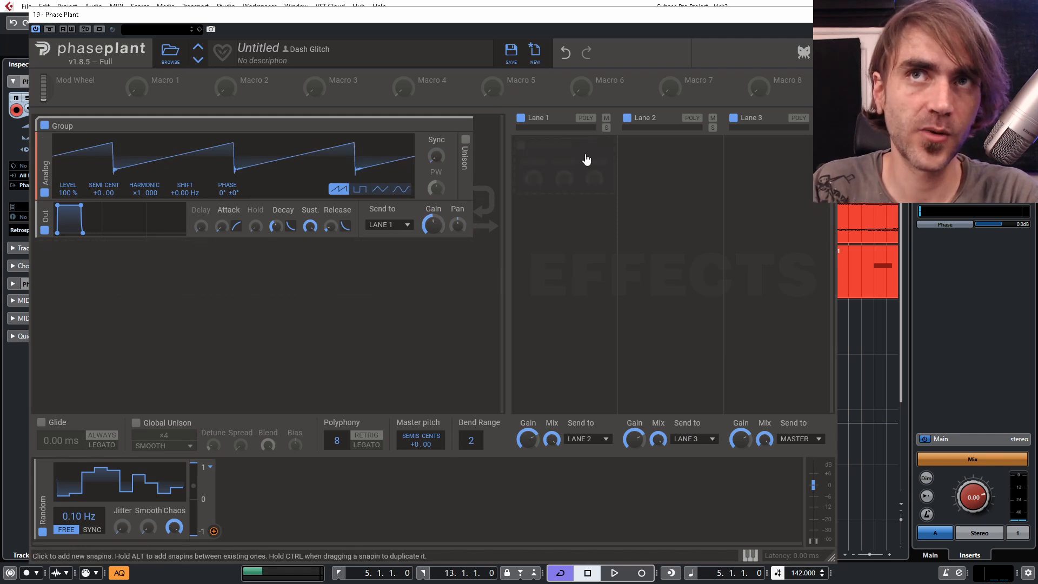
{"action": "left_click", "coordinate": [574, 167]}
{"action": "left_click", "coordinate": [674, 182]}
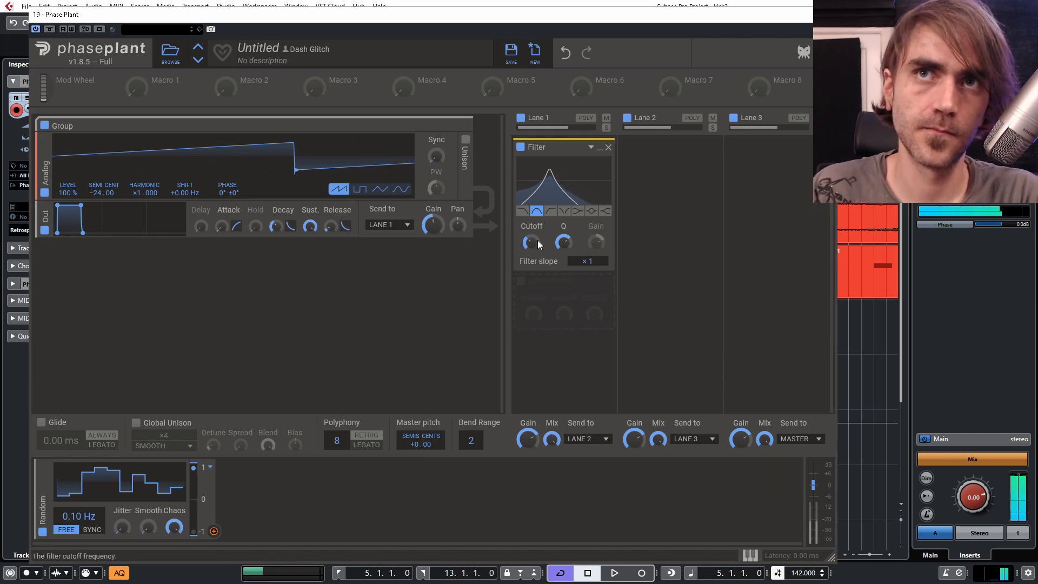
{"action": "left_click_drag", "start_coordinate": [537, 240], "coordinate": [537, 246]}
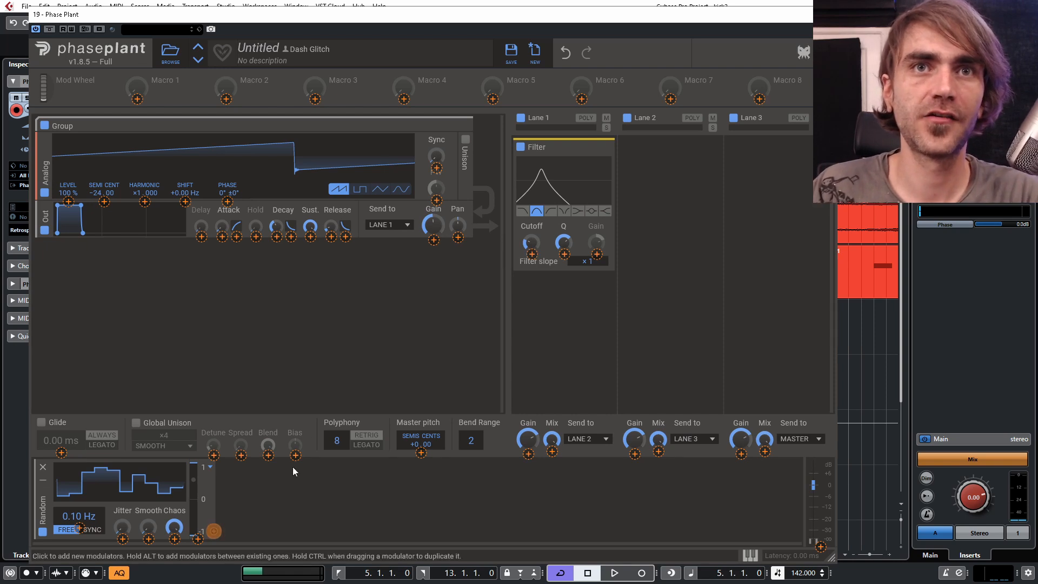
Assign the Random modulator to the Lane 1 filter's cutoff and switch Lane 1 to Poly.
{"action": "left_click_drag", "start_coordinate": [532, 254], "coordinate": [531, 244]}
{"action": "left_click", "coordinate": [528, 244]}
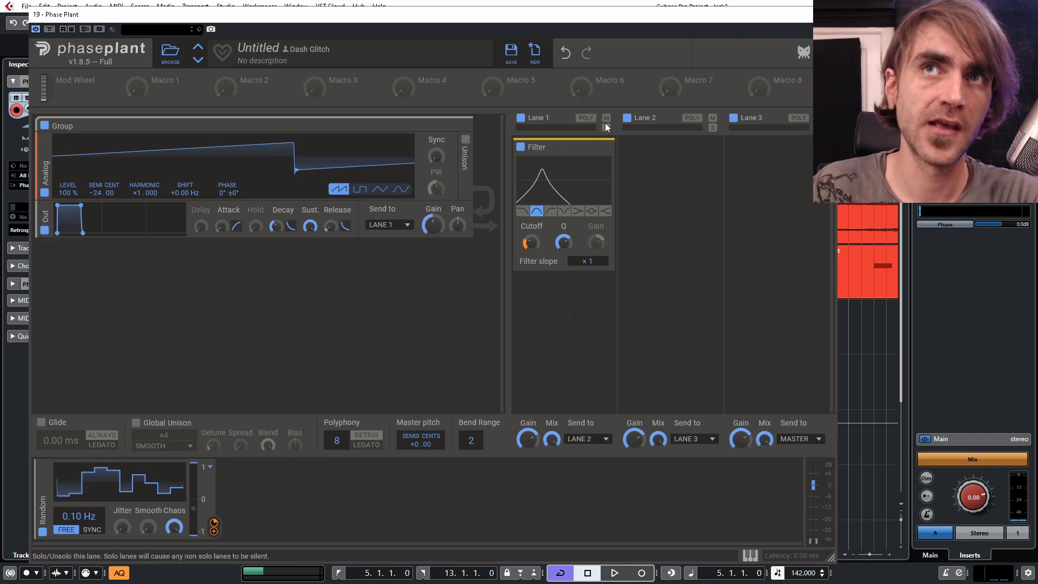
{"action": "left_click", "coordinate": [585, 118]}
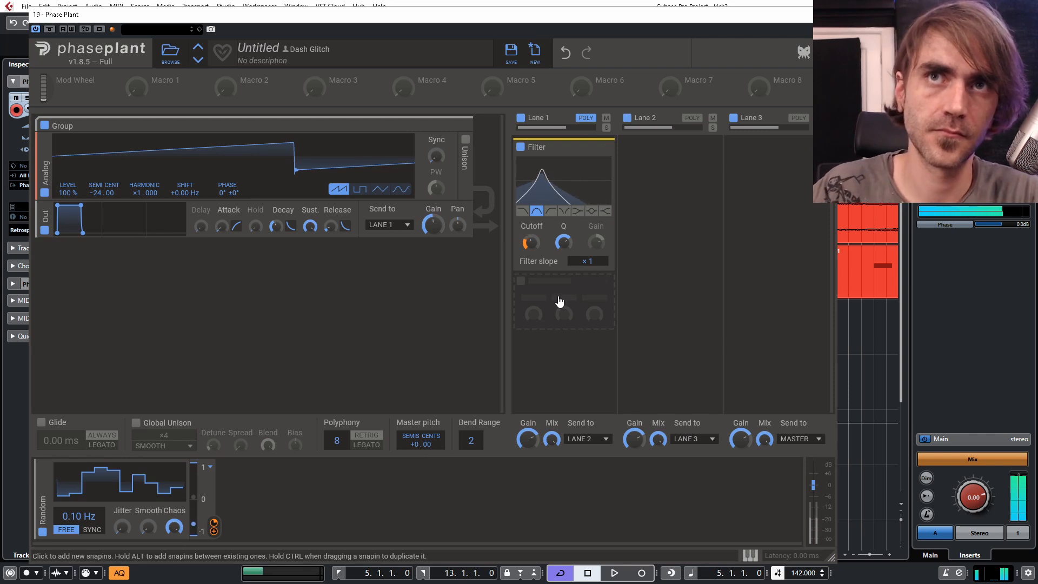
Make the Random modulator unipolar and adjust how strongly it modulates the filter cutoff.
{"action": "left_click", "coordinate": [212, 470]}
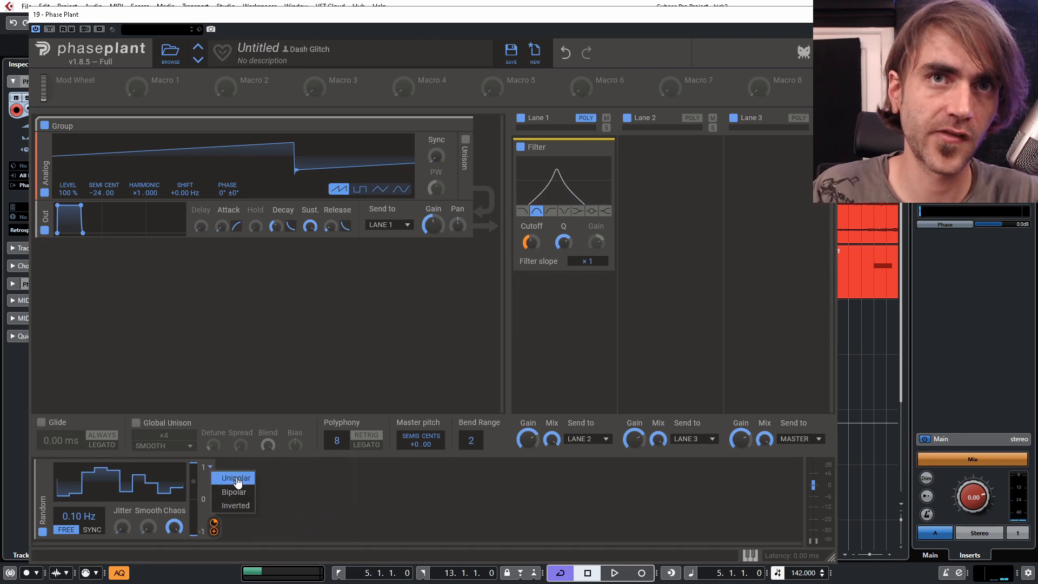
{"action": "left_click", "coordinate": [236, 479]}
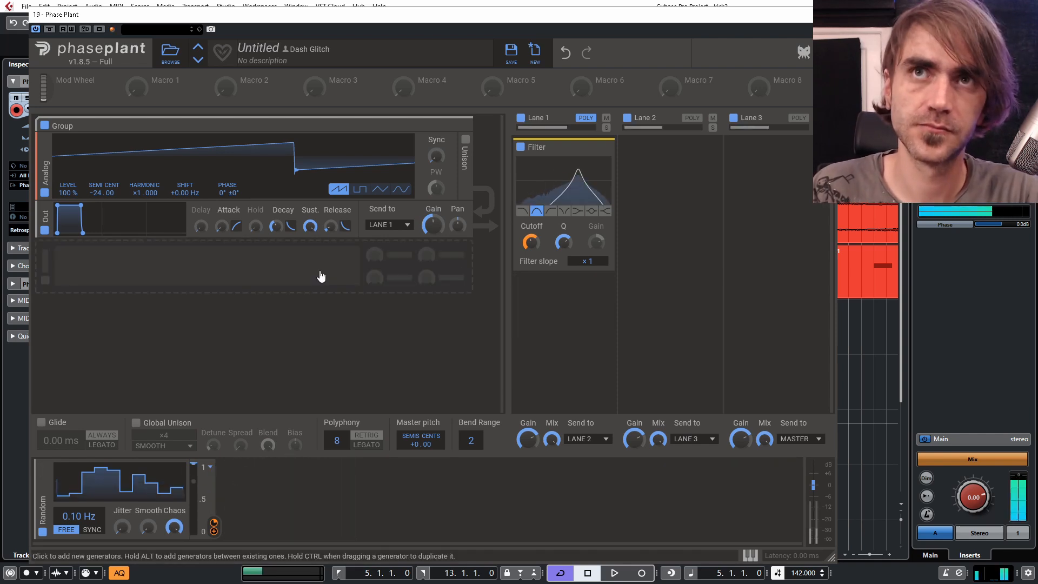
{"action": "mouse_move", "coordinate": [531, 254]}
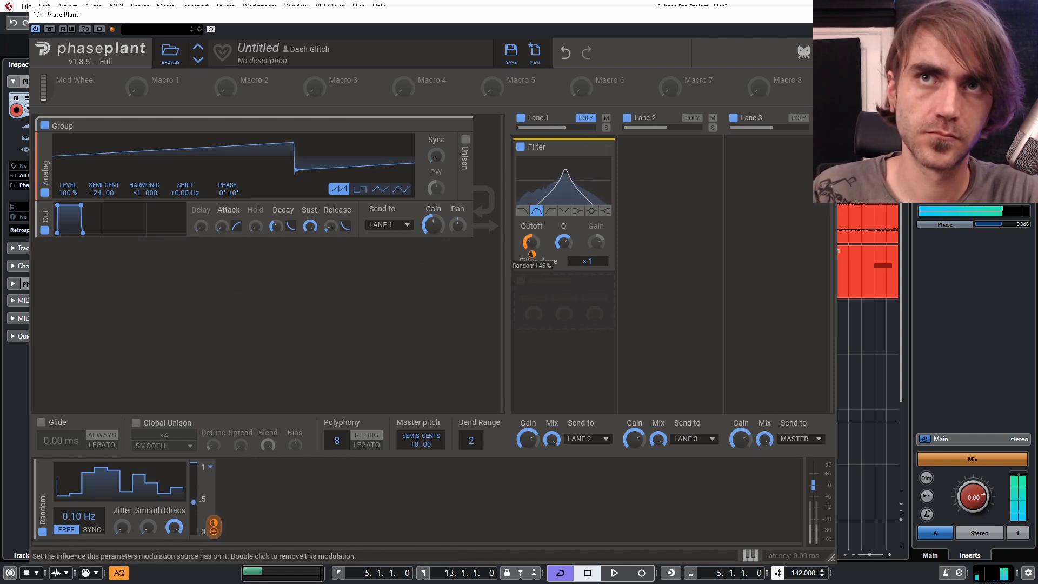
{"action": "left_click_drag", "start_coordinate": [537, 258], "coordinate": [536, 253]}
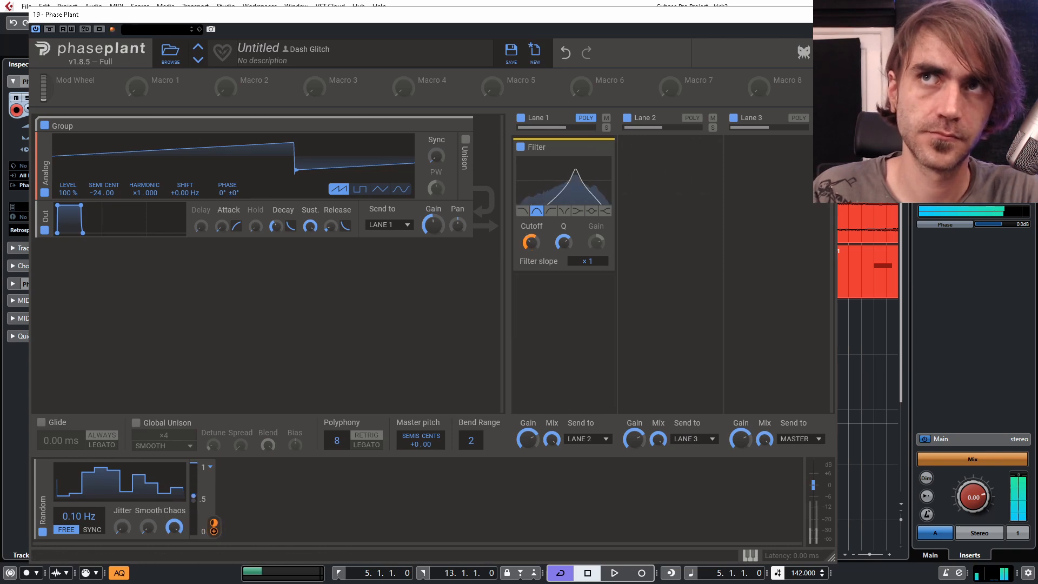
Close the plugin window and load StepDesigner as the first MIDI insert on the Phase Plant 02 track.
{"action": "left_click", "coordinate": [824, 15]}
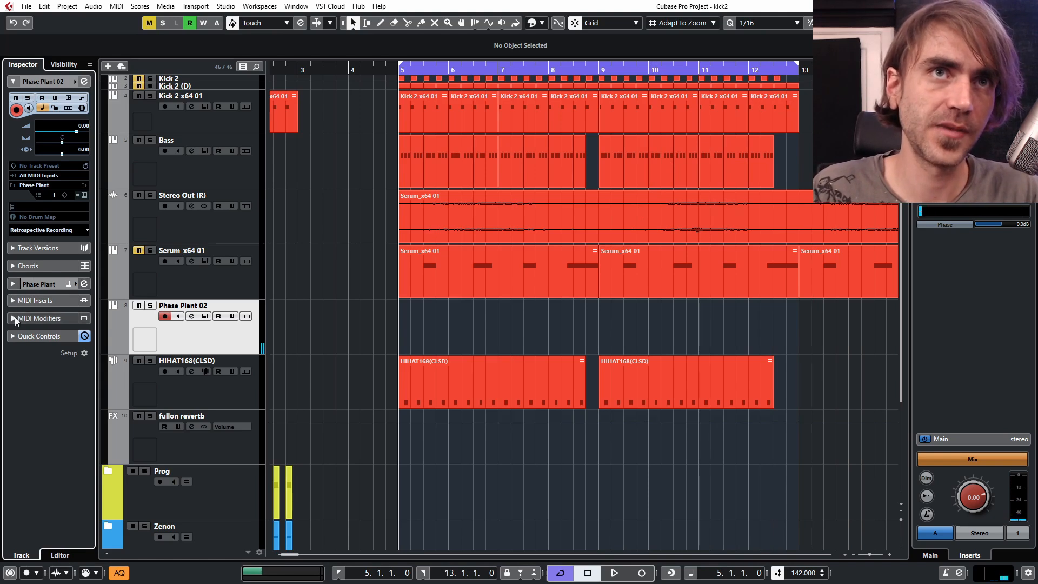
{"action": "left_click", "coordinate": [16, 300]}
{"action": "left_click", "coordinate": [48, 173]}
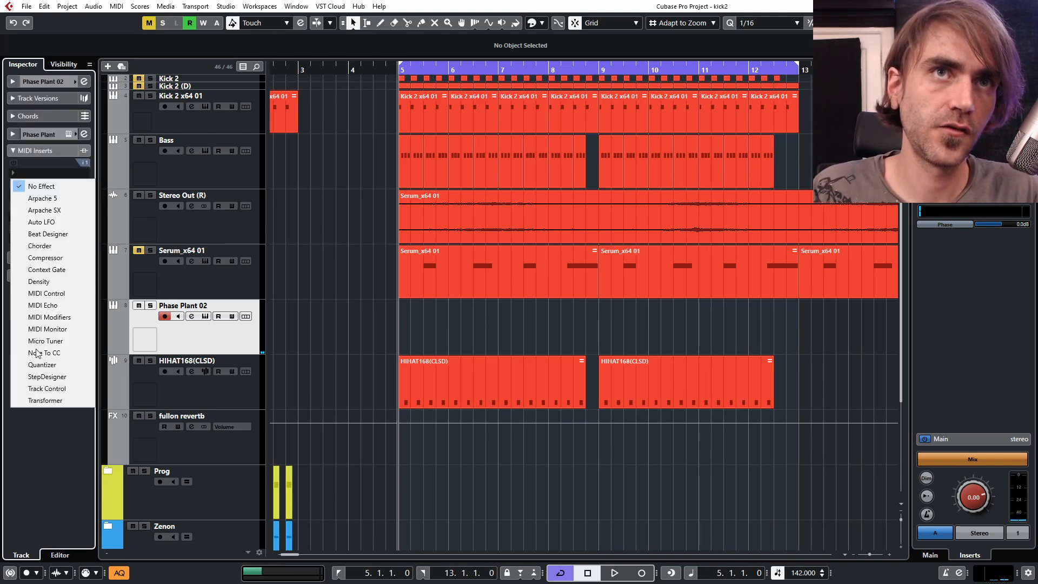
{"action": "left_click", "coordinate": [33, 372]}
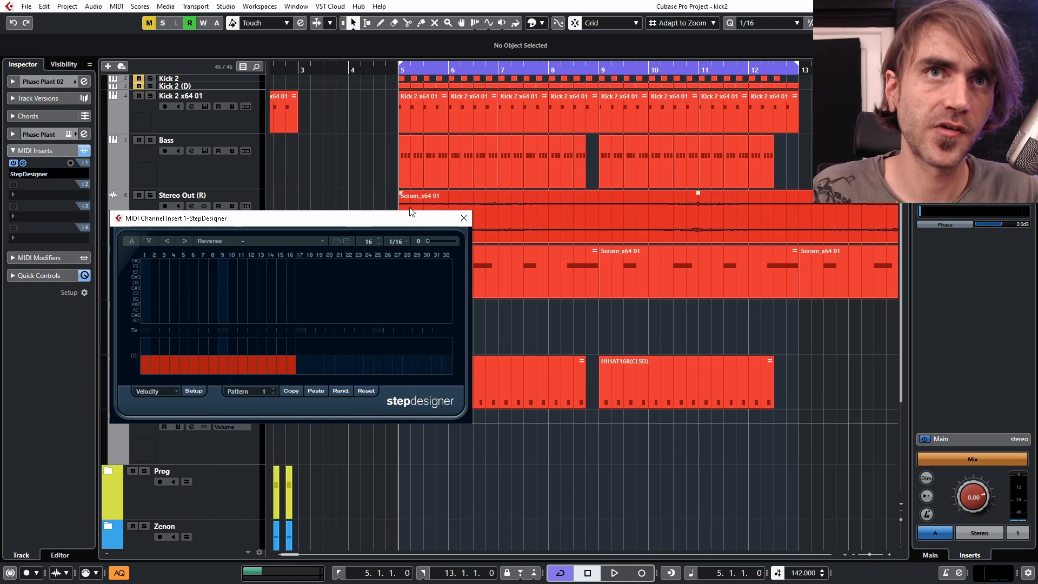
Set the StepDesigner pattern length to 1 step, place a low note in that step, and close its window.
{"action": "left_click_drag", "start_coordinate": [371, 241], "coordinate": [278, 534]}
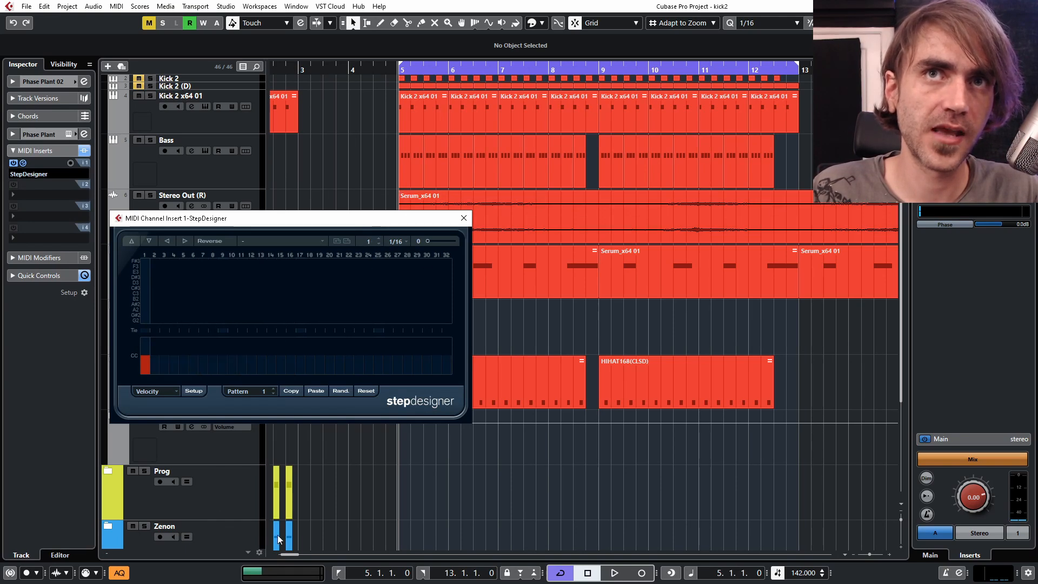
{"action": "left_click", "coordinate": [145, 310]}
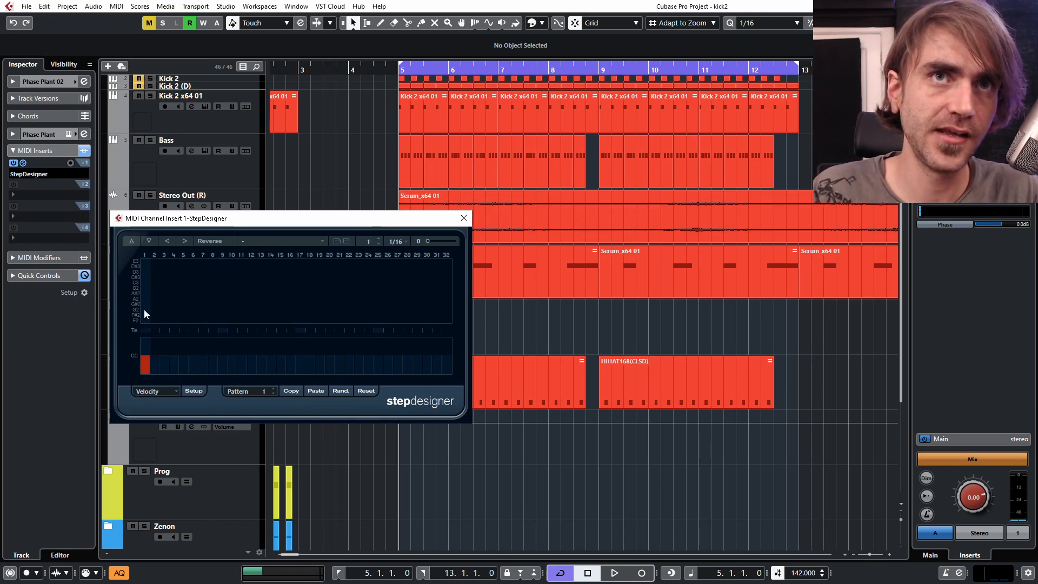
{"action": "left_click", "coordinate": [464, 218]}
Add Density as the second MIDI insert and set it to 70 %.
{"action": "left_click", "coordinate": [51, 192]}
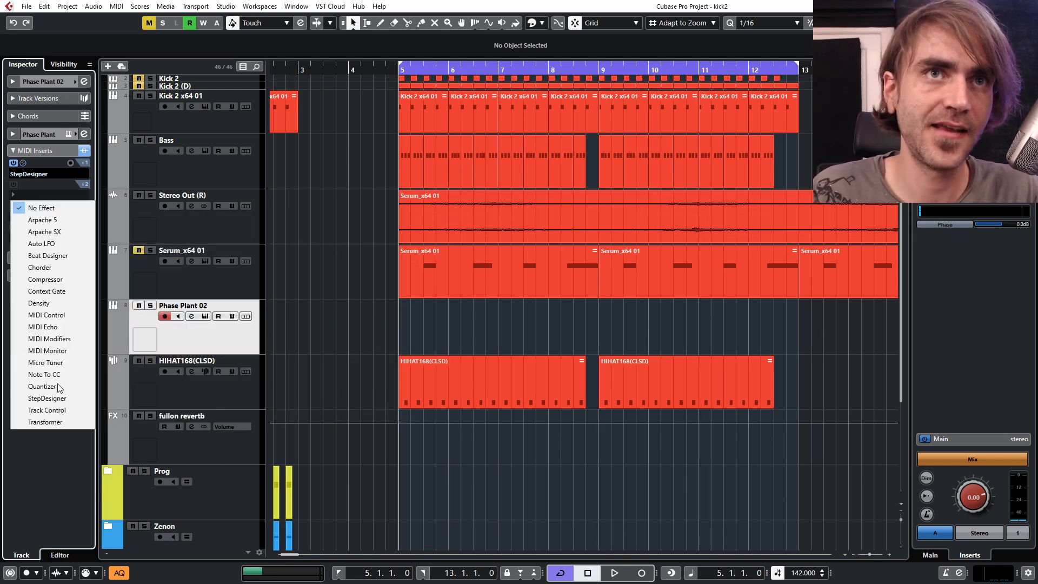
{"action": "left_click", "coordinate": [39, 303]}
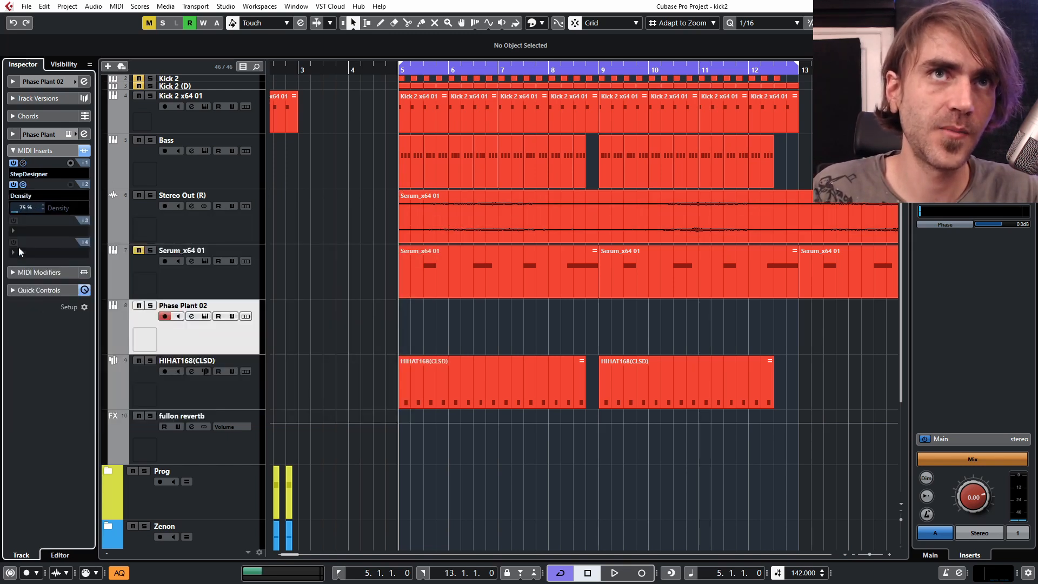
{"action": "left_click_drag", "start_coordinate": [30, 208], "coordinate": [30, 215]}
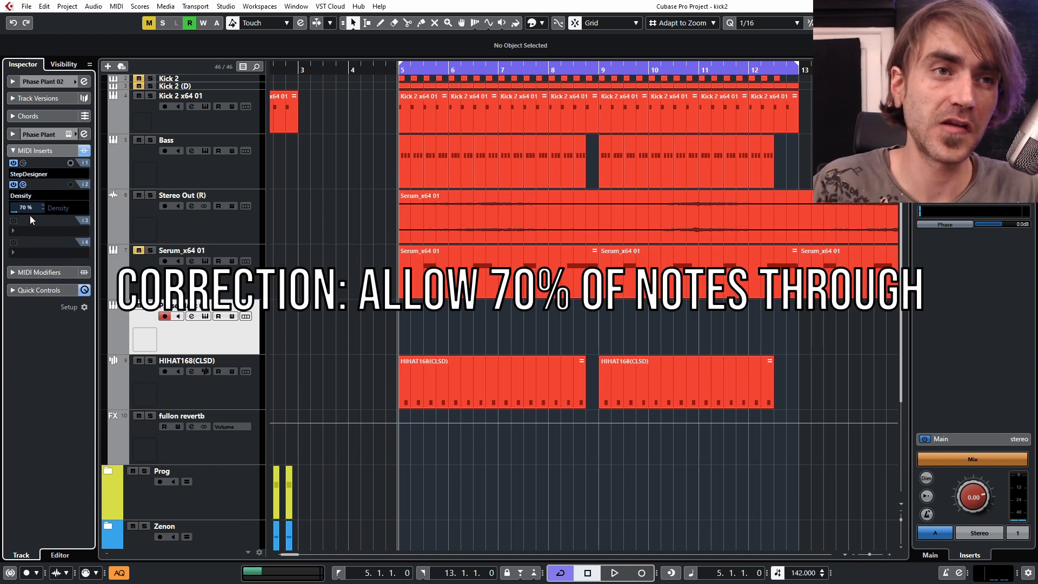
Play the loop and toggle solo on the Phase Plant 02 track to hear it with the other tracks.
{"action": "key", "text": "space"}
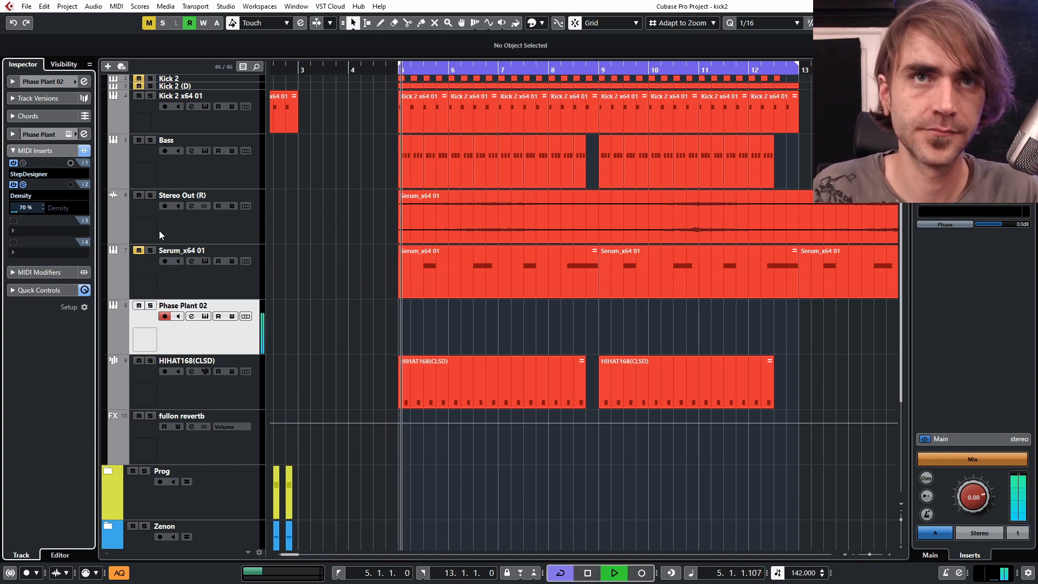
{"action": "left_click", "coordinate": [151, 305]}
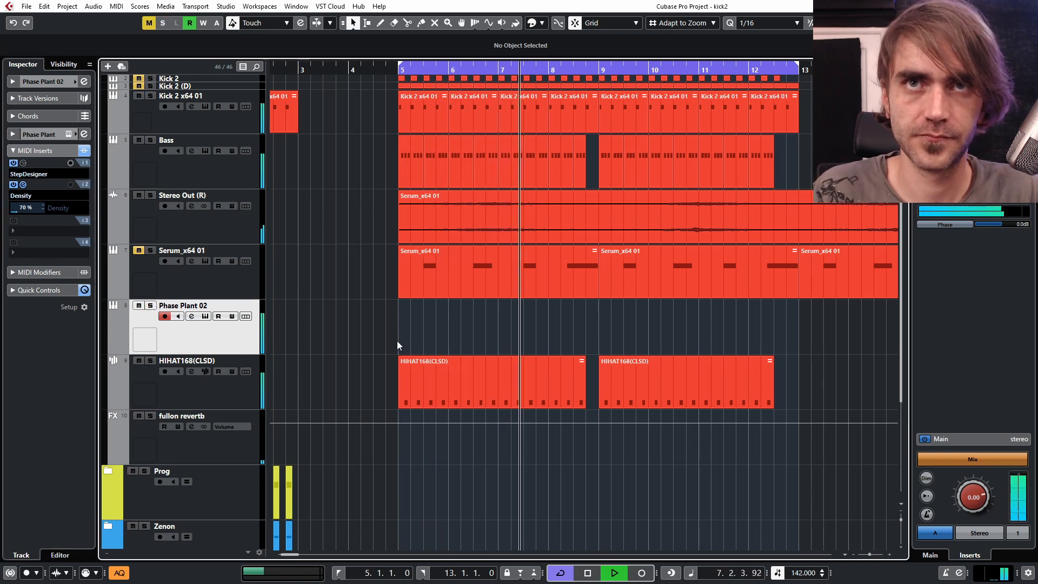
Adjust the low-cut filter in the pre section of the Phase Plant 02 channel settings, and close them.
{"action": "left_click", "coordinate": [44, 81]}
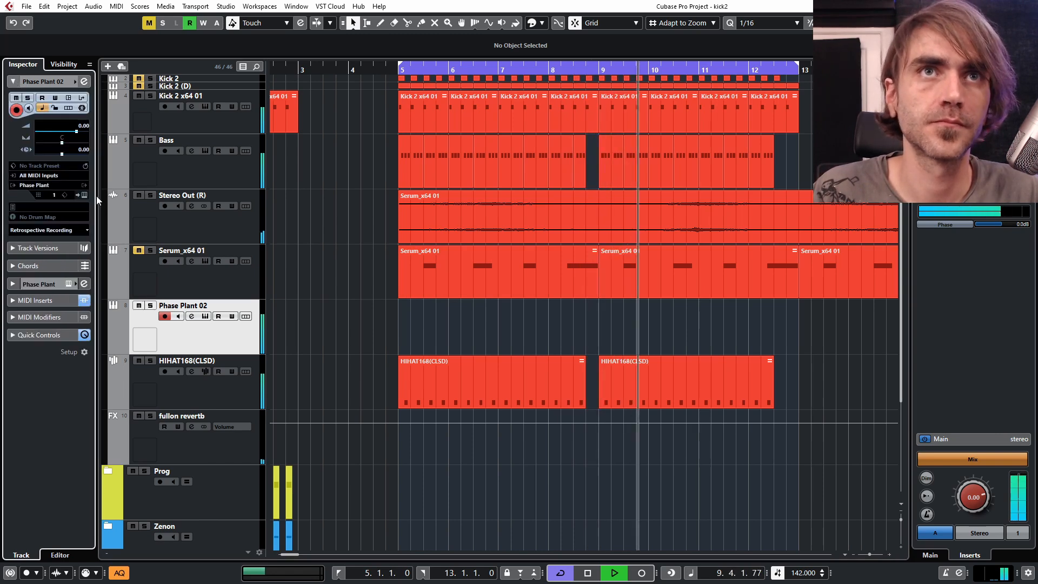
{"action": "left_click", "coordinate": [84, 81]}
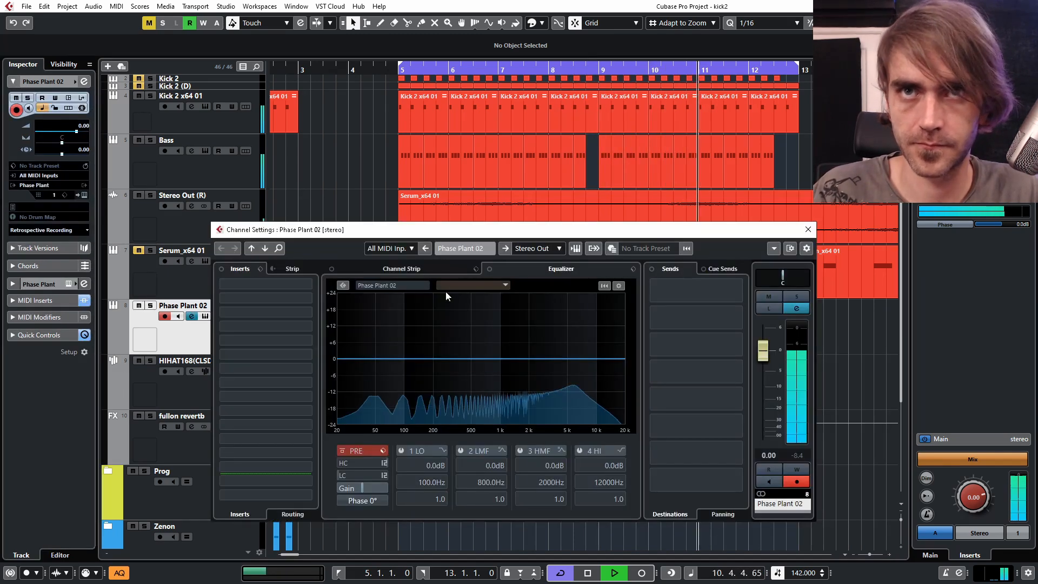
{"action": "left_click", "coordinate": [384, 475]}
{"action": "left_click", "coordinate": [807, 229]}
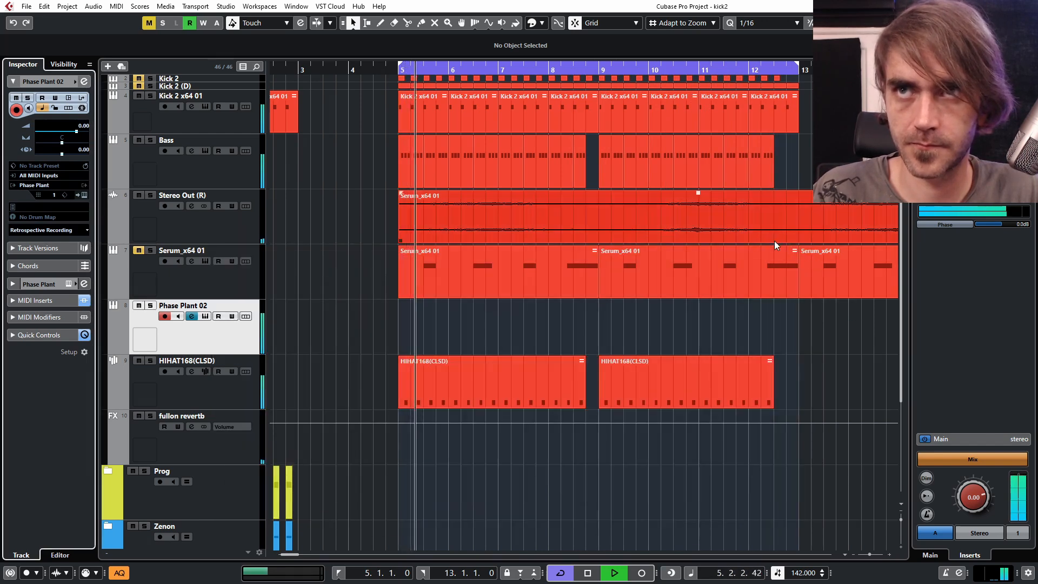
Open the Phase Plant editor, stop playback, and add a Filter set to high-pass in Lane 3.
{"action": "left_click", "coordinate": [84, 196]}
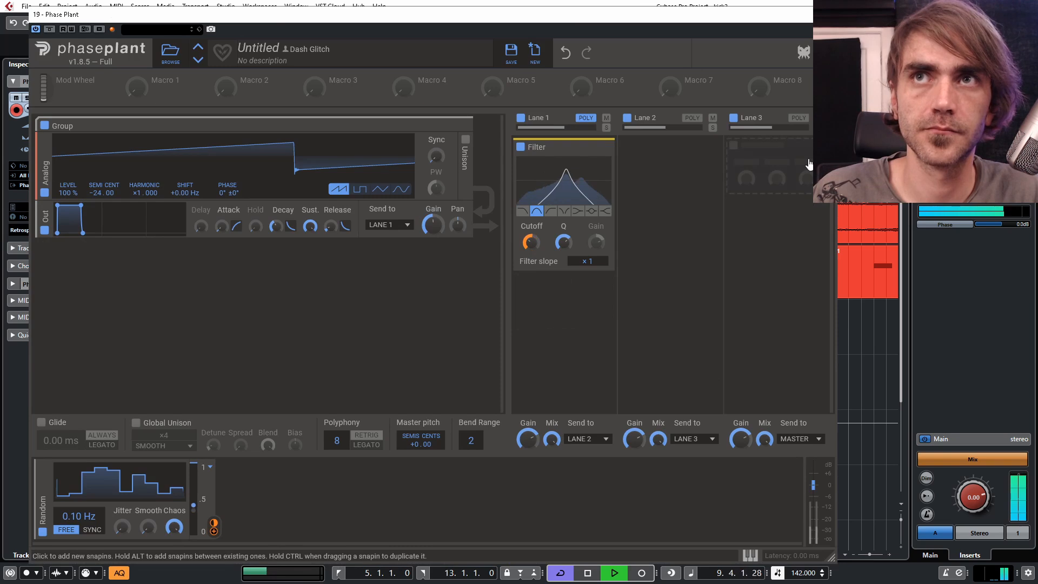
{"action": "left_click", "coordinate": [764, 157]}
{"action": "key", "text": "space"}
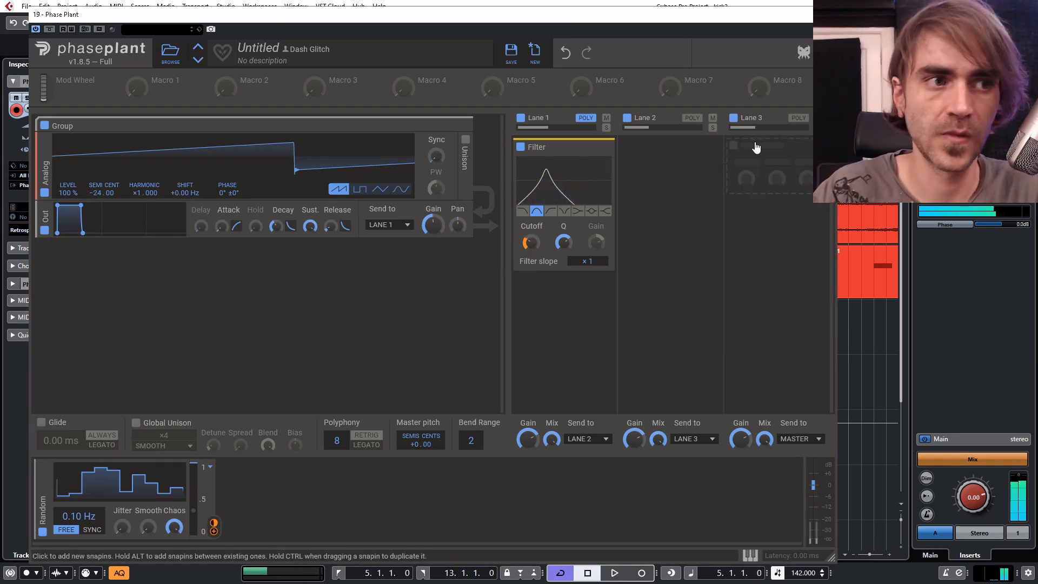
{"action": "left_click", "coordinate": [783, 192]}
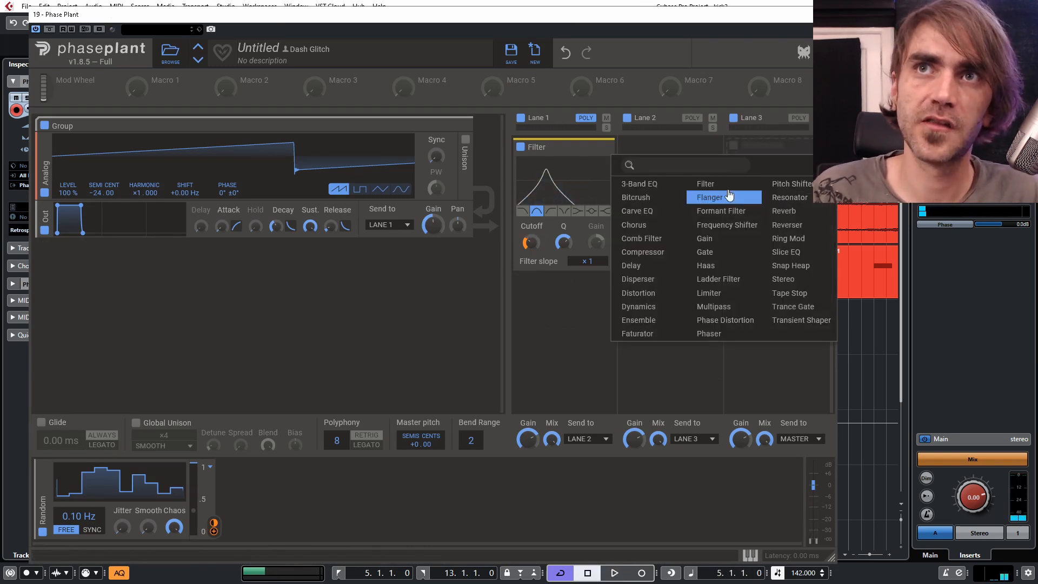
{"action": "left_click", "coordinate": [712, 184]}
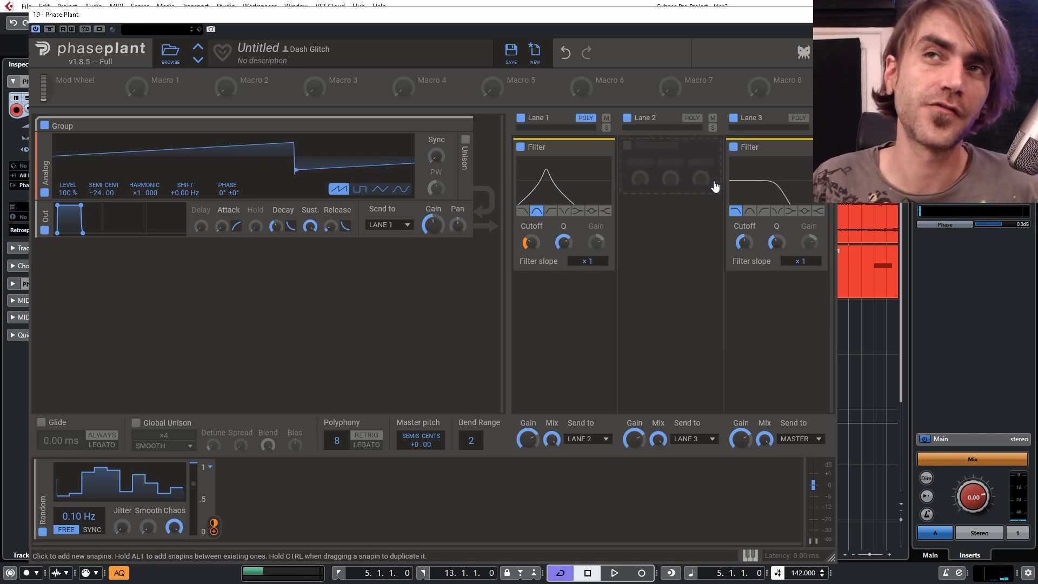
{"action": "left_click", "coordinate": [763, 211]}
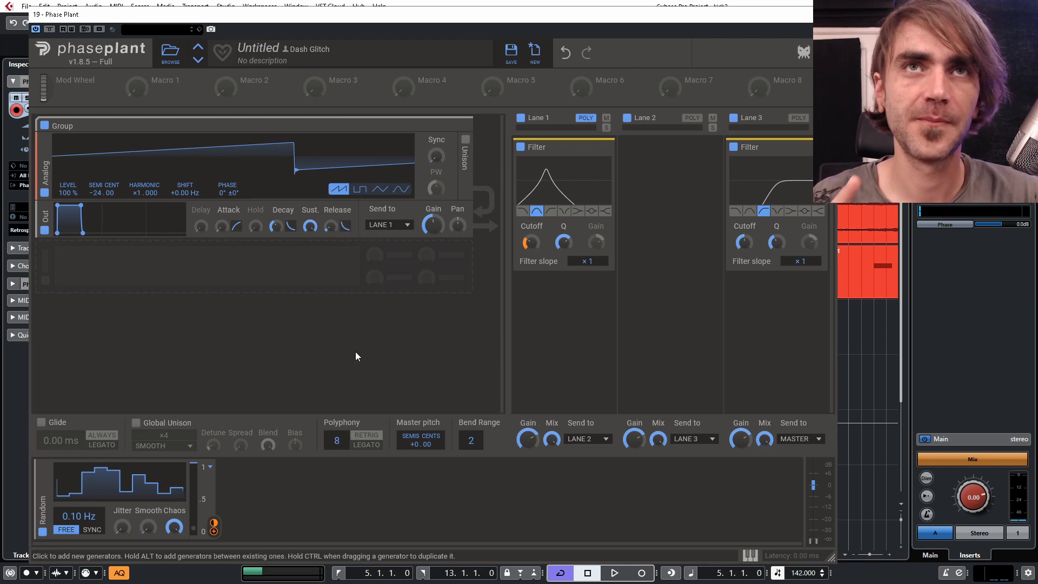
Play the loop and move the high-pass filter from Lane 3 to Lane 2.
{"action": "key", "text": "space"}
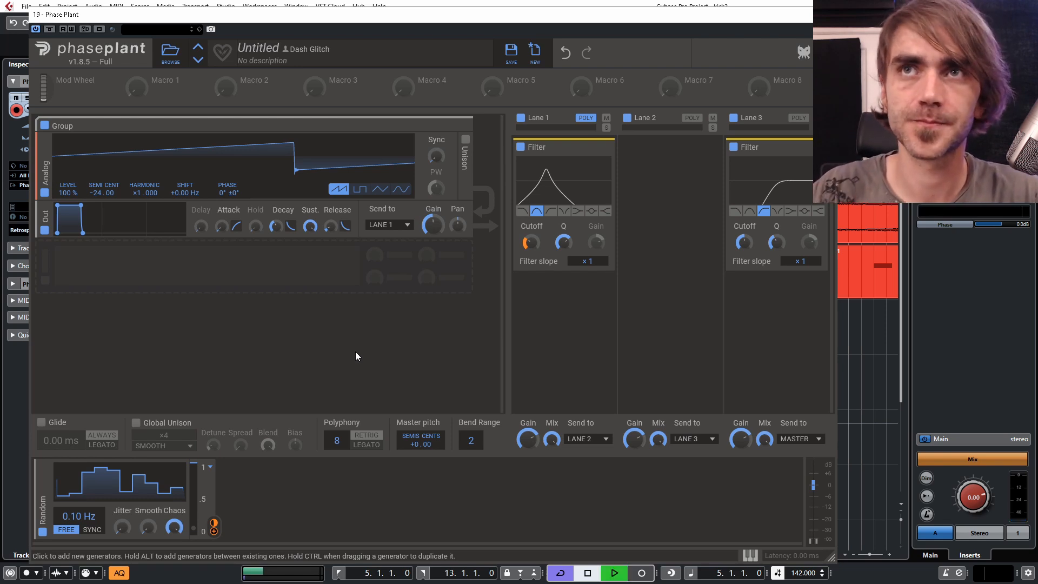
{"action": "mouse_move", "coordinate": [745, 249]}
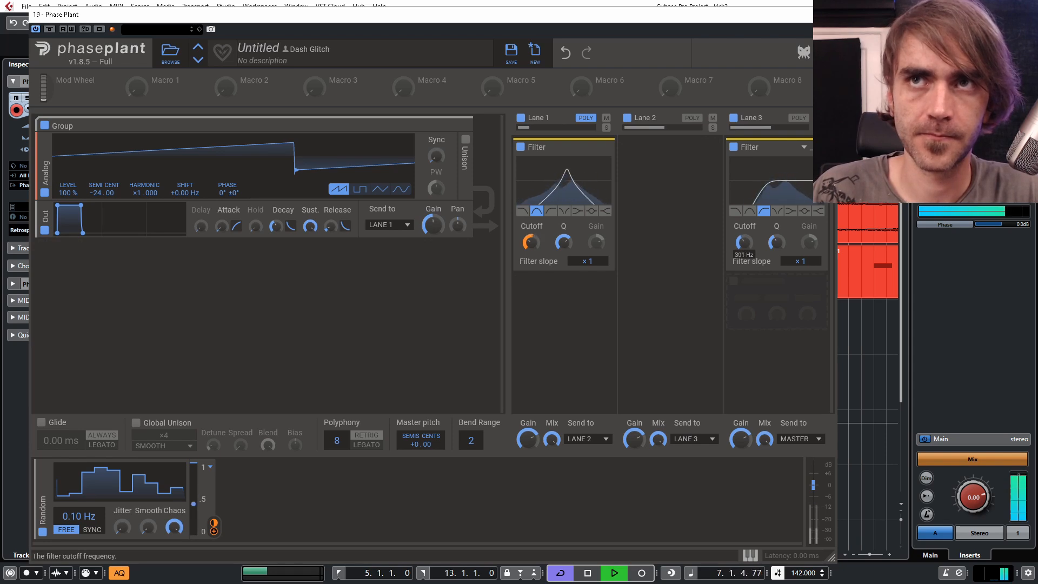
{"action": "left_click_drag", "start_coordinate": [755, 165], "coordinate": [674, 153]}
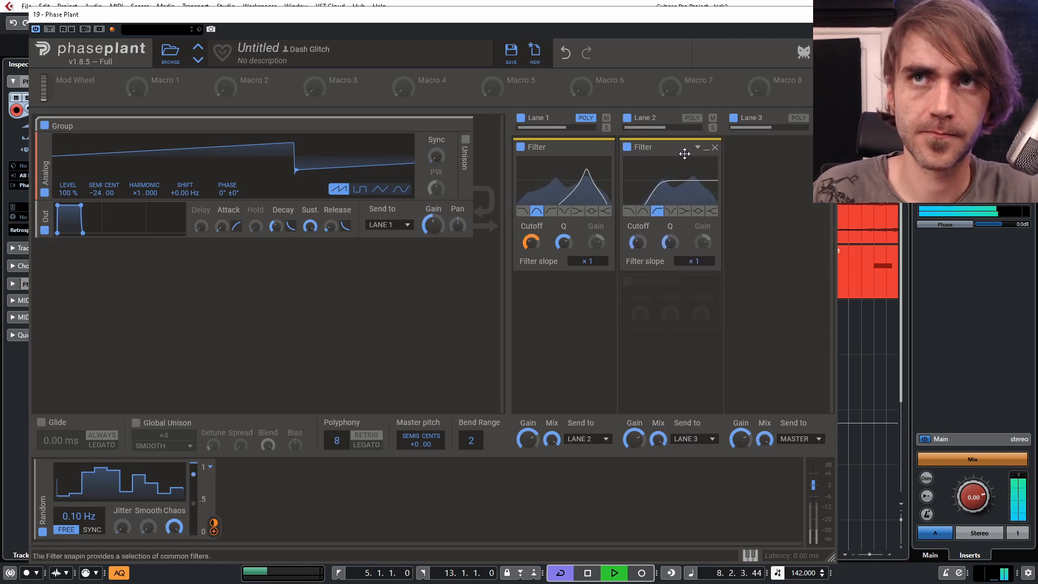
Add a Delay to Lane 3, synced to 3/16 with ping-pong on, and adjust its feel against the loop.
{"action": "left_click", "coordinate": [757, 154]}
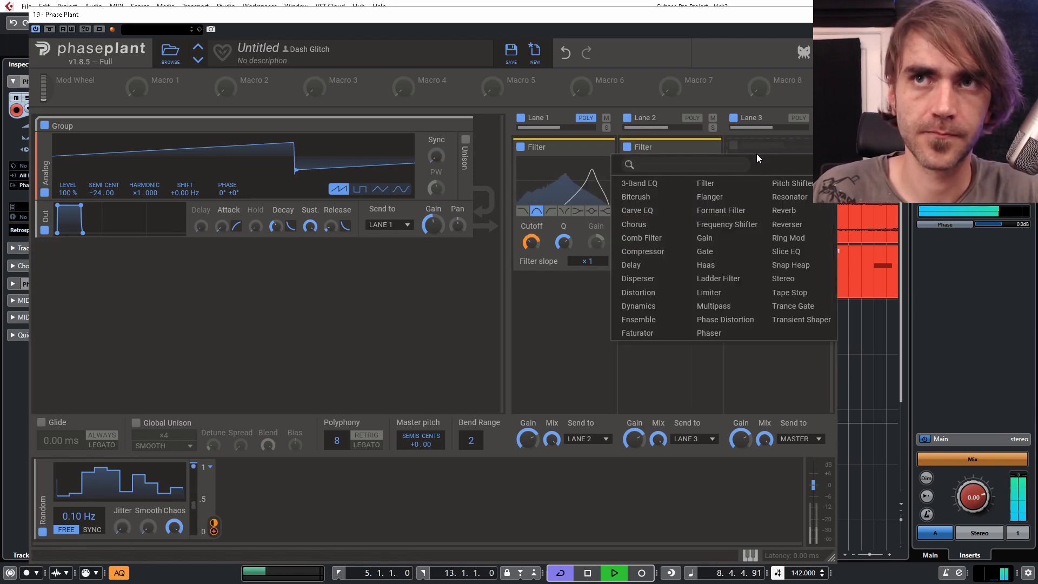
{"action": "left_click", "coordinate": [631, 265]}
{"action": "left_click", "coordinate": [800, 189]}
{"action": "left_click", "coordinate": [797, 220]}
{"action": "left_click_drag", "start_coordinate": [777, 265], "coordinate": [790, 280]}
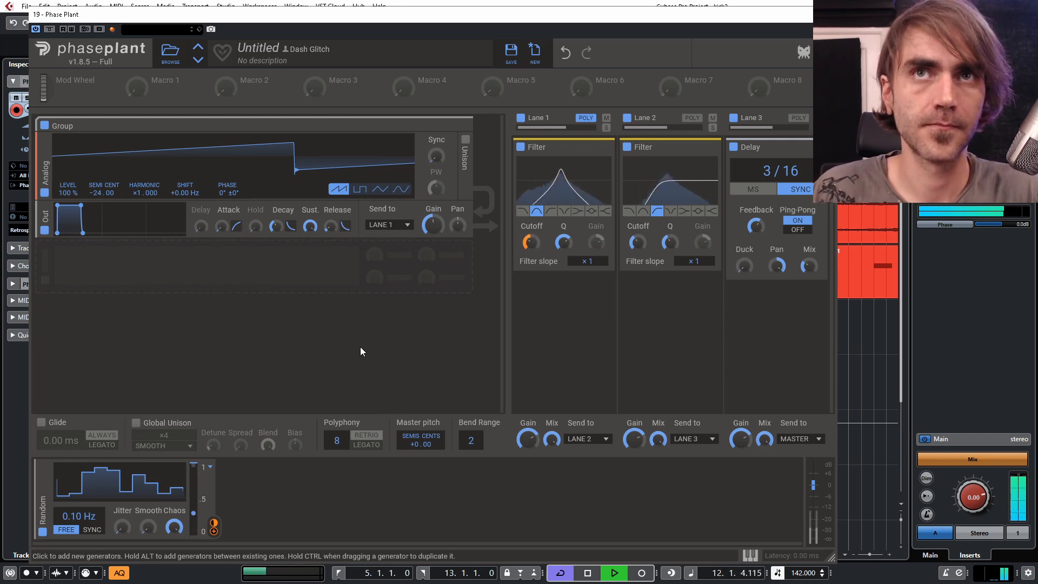
Save the patch as the user preset "Ajja 2020 1".
{"action": "left_click", "coordinate": [509, 52]}
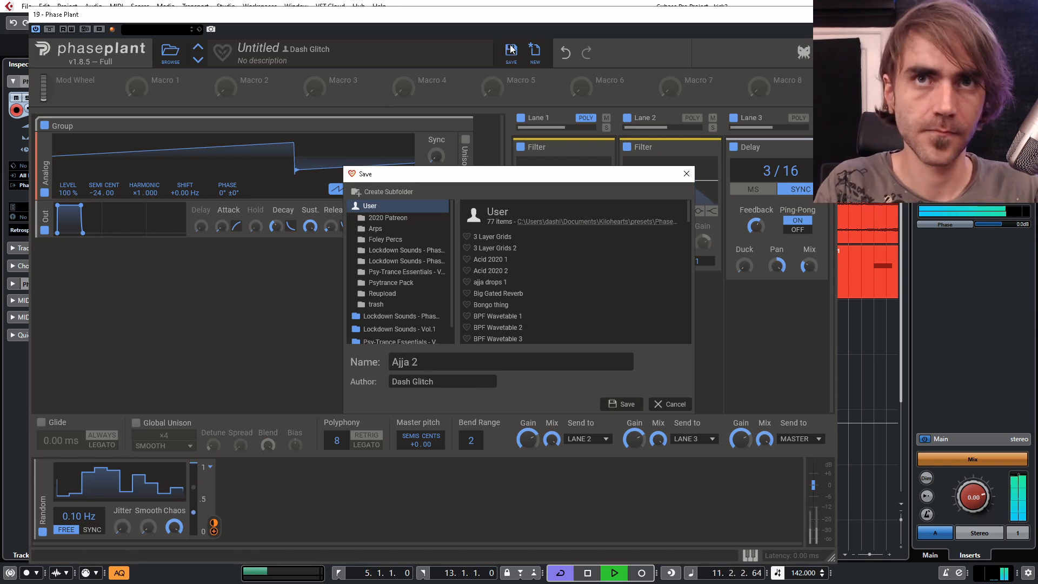
{"action": "type", "text": "Ajja 2020 1"}
{"action": "key", "text": "Return"}
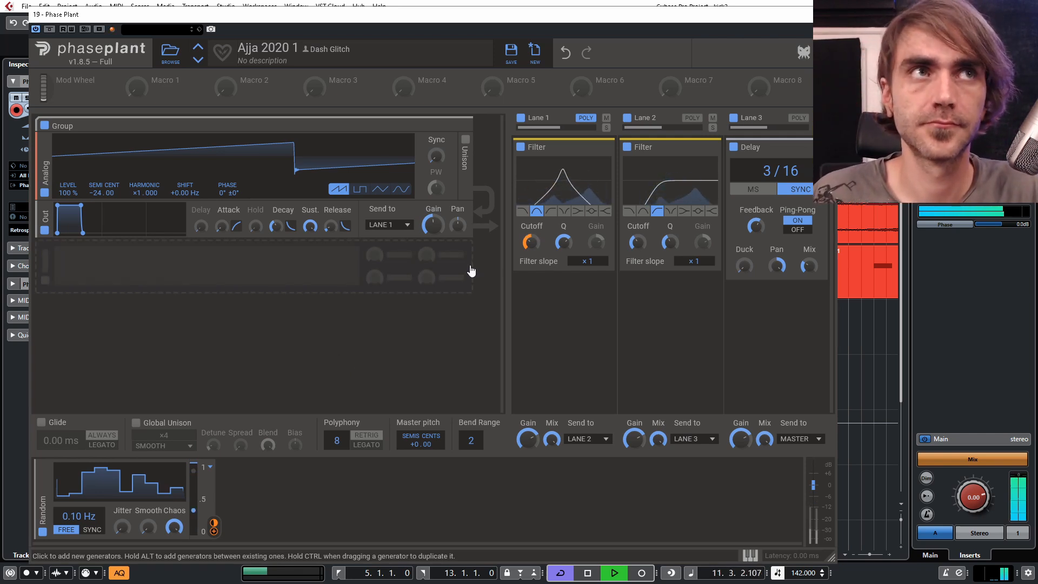
Stop playback, switch the Analog oscillator to a sine wave, and insert an LFO ahead of the Random modulator.
{"action": "key", "text": "space"}
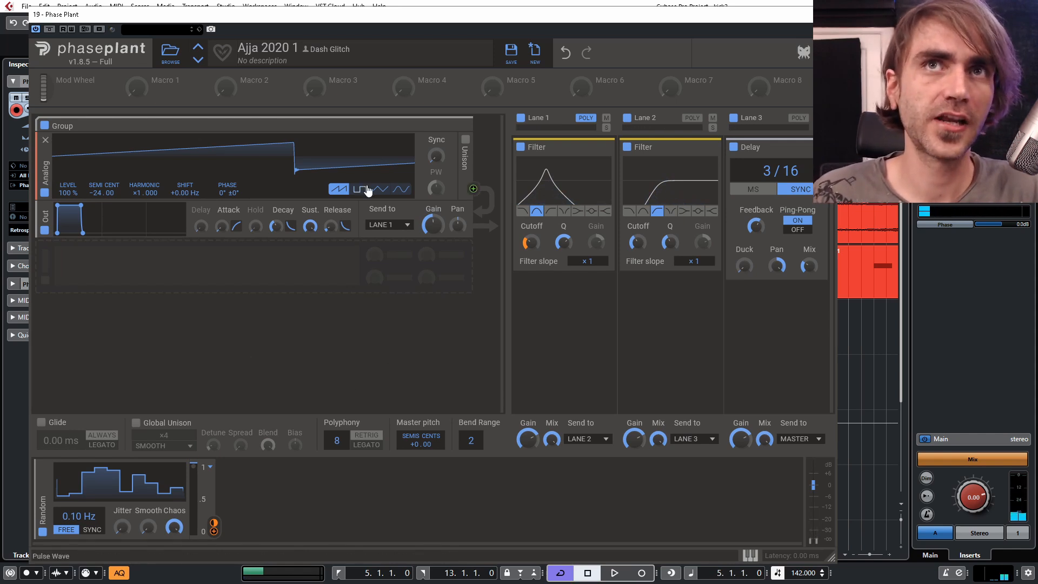
{"action": "left_click", "coordinate": [401, 190]}
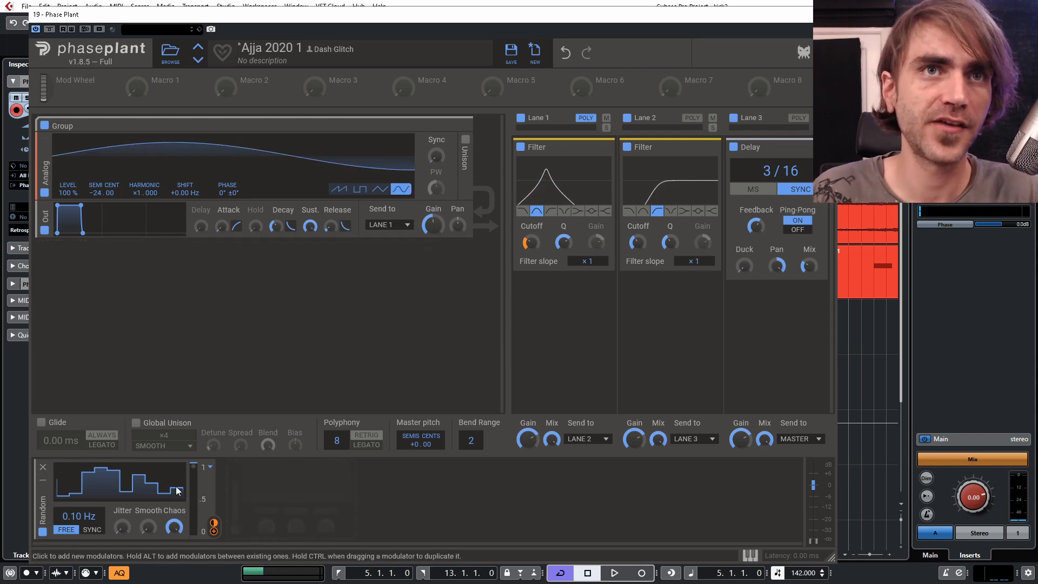
{"action": "mouse_move", "coordinate": [51, 513]}
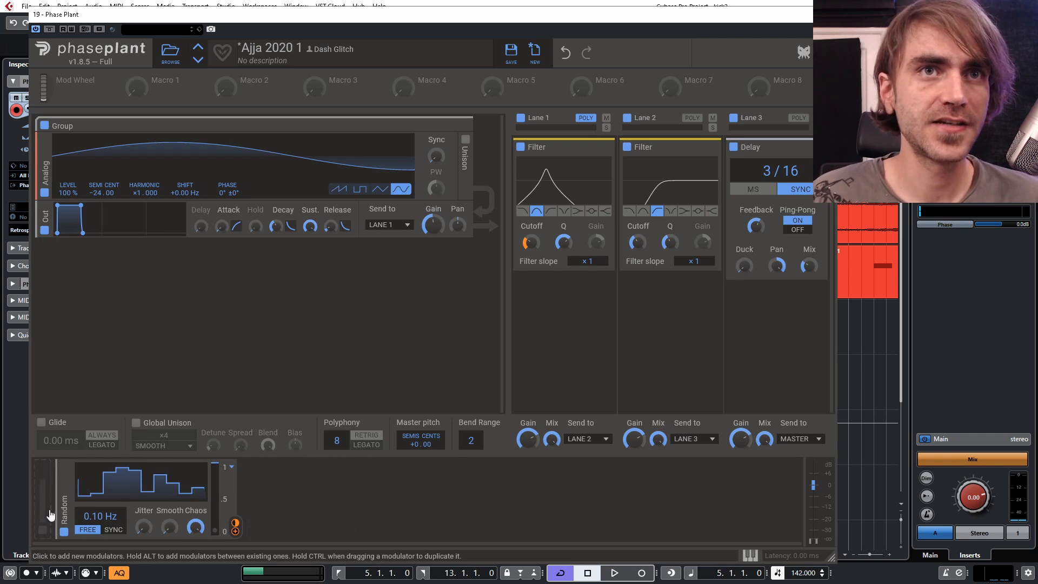
{"action": "left_click", "coordinate": [50, 494]}
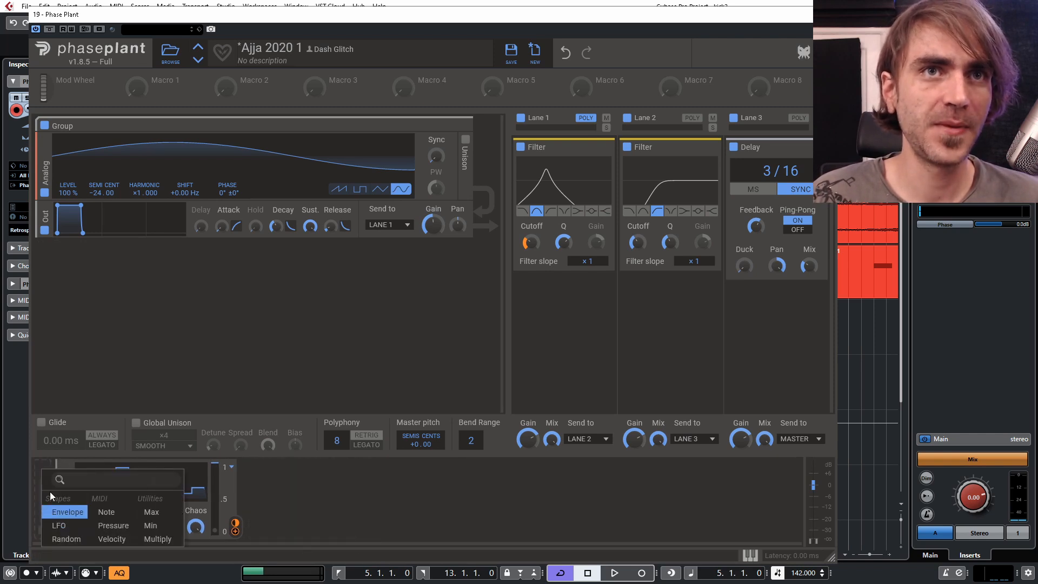
{"action": "left_click", "coordinate": [64, 525]}
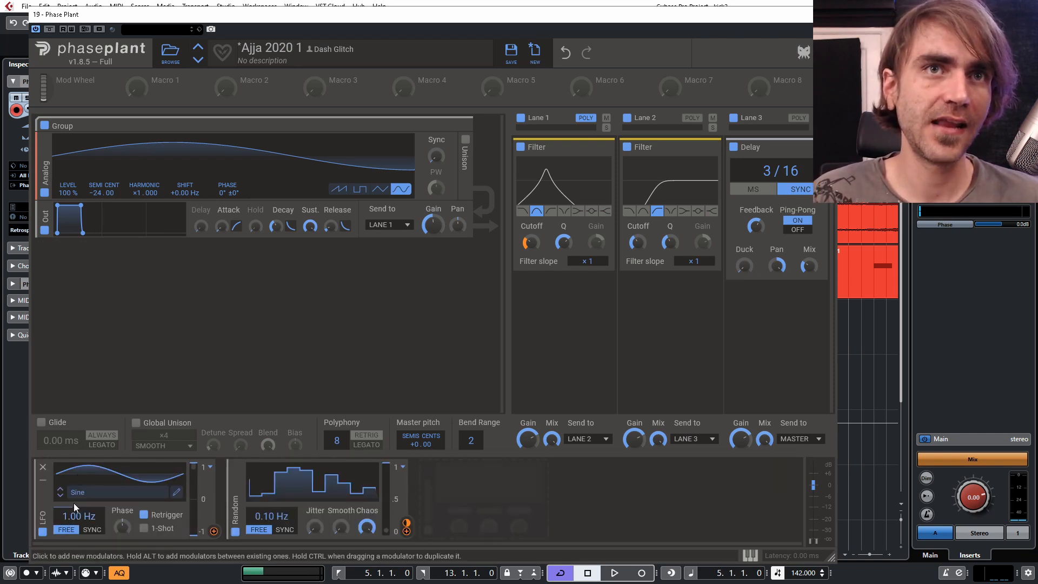
Give the LFO the Ramp Up shape and move its peak node slightly earlier so the curve falls off before the end.
{"action": "left_click", "coordinate": [175, 492]}
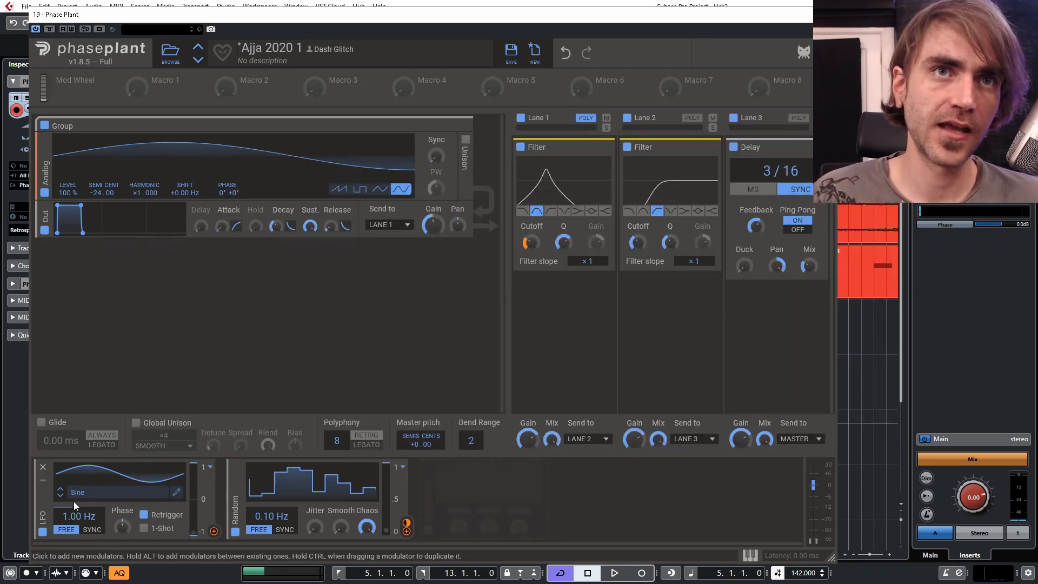
{"action": "left_click", "coordinate": [78, 492]}
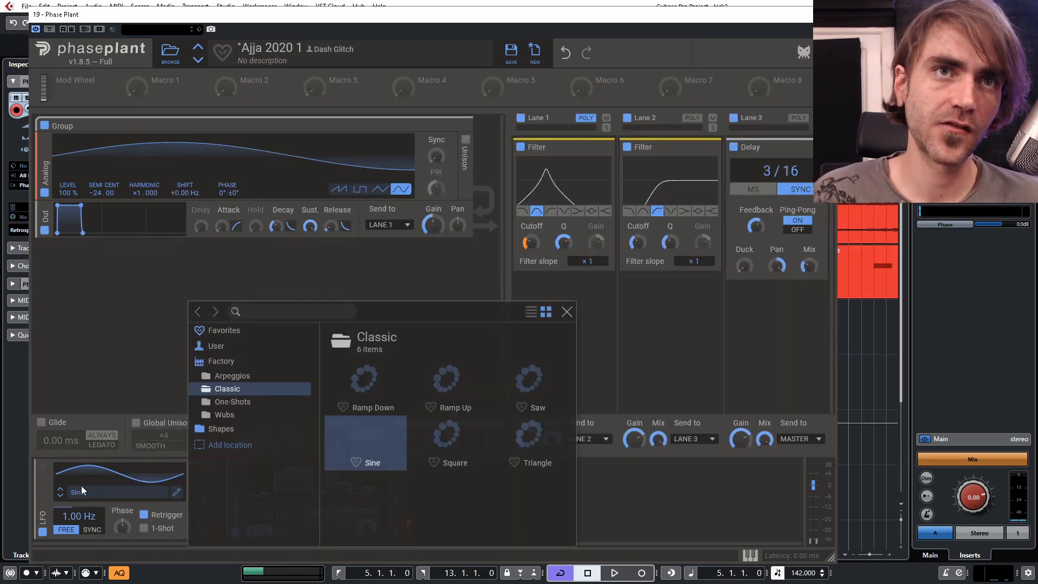
{"action": "left_click", "coordinate": [429, 385]}
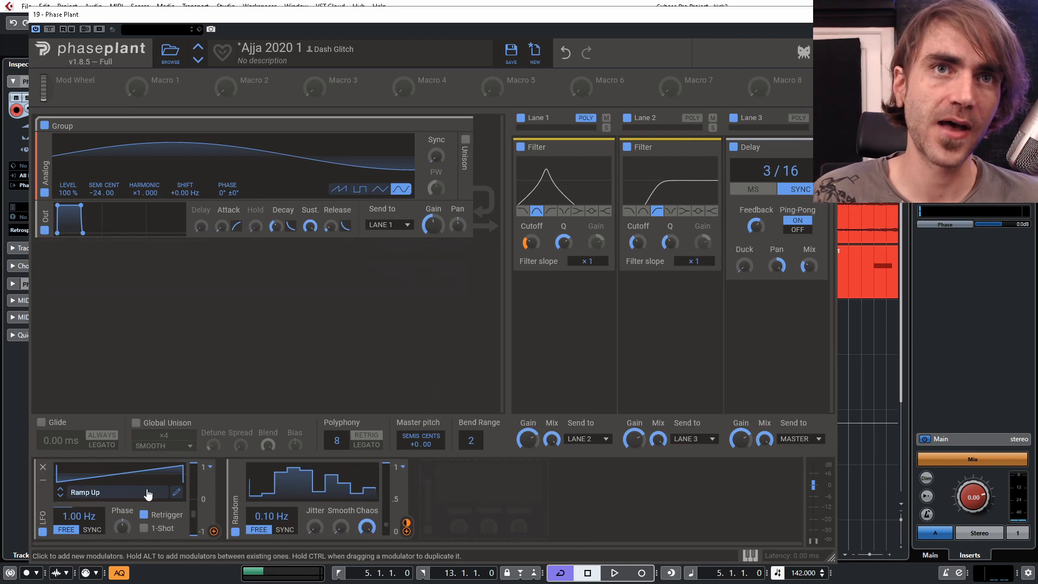
{"action": "left_click", "coordinate": [177, 494]}
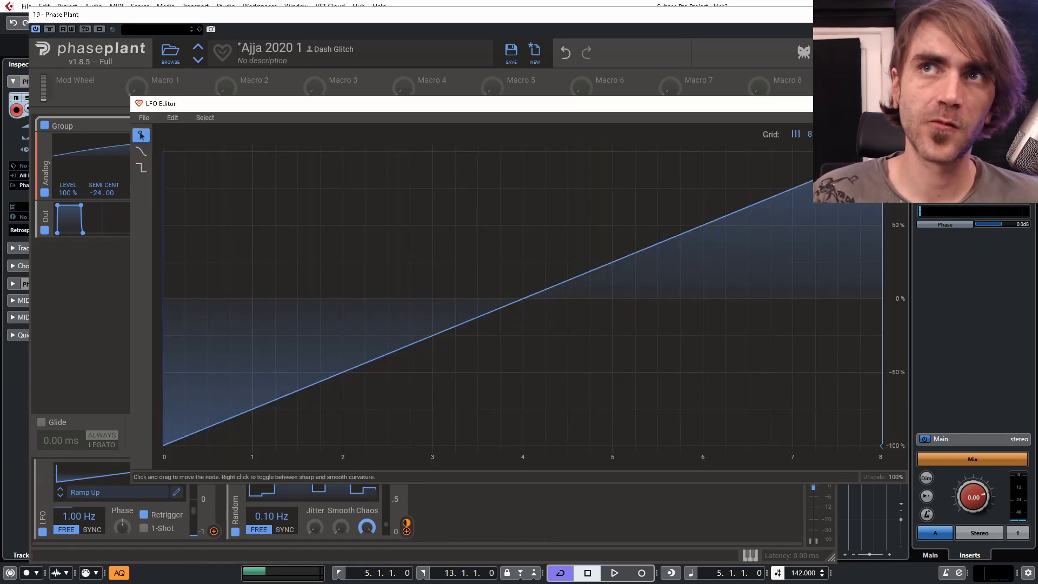
{"action": "left_click_drag", "start_coordinate": [881, 151], "coordinate": [858, 151]}
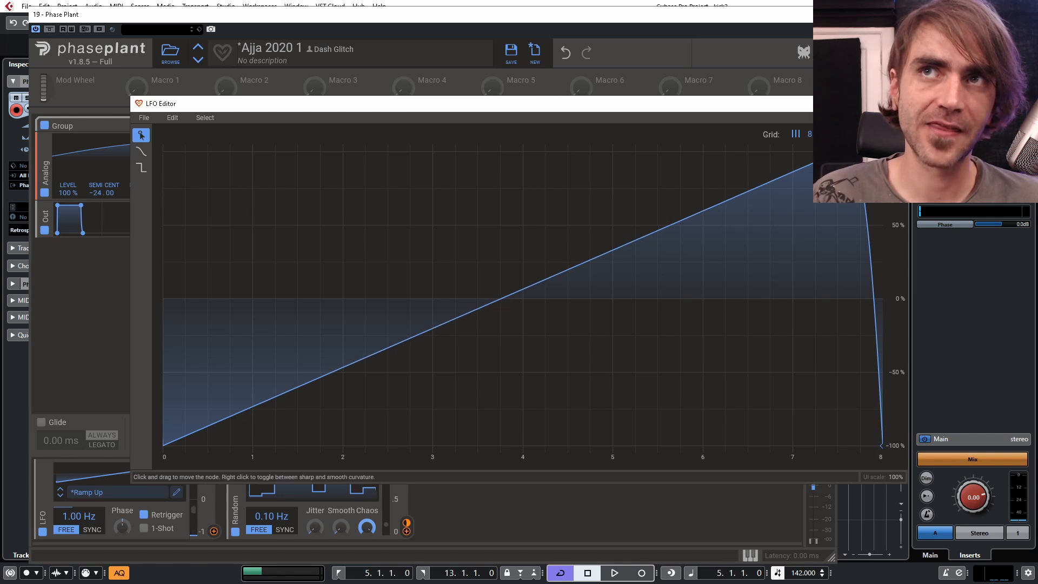
{"action": "left_click_drag", "start_coordinate": [799, 169], "coordinate": [744, 201]}
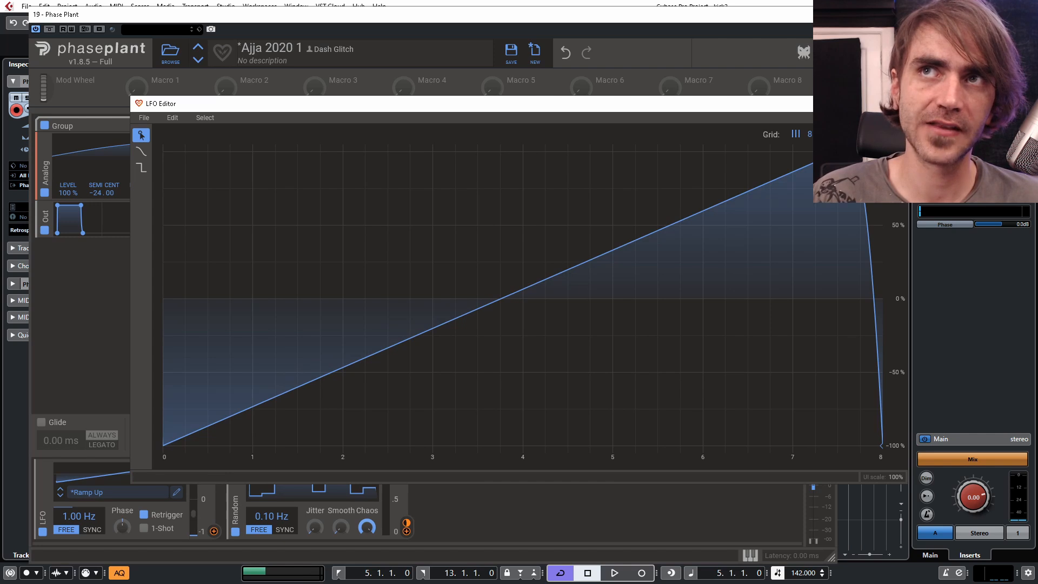
{"action": "left_click", "coordinate": [895, 103]}
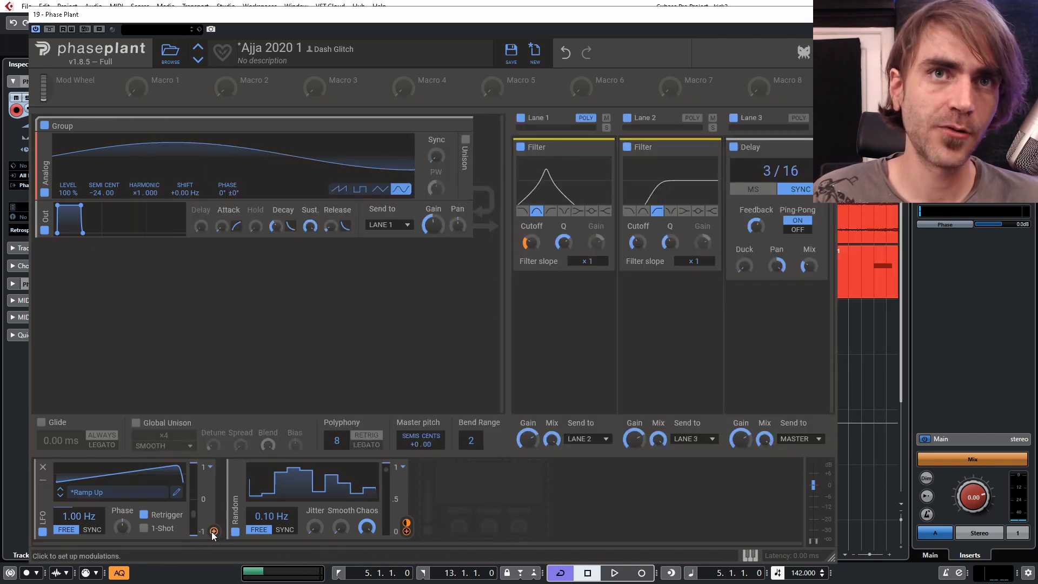
Assign the LFO to the oscillator's frequency Shift and switch the LFO output to the 0 to 1 range.
{"action": "left_click_drag", "start_coordinate": [212, 533], "coordinate": [185, 202]}
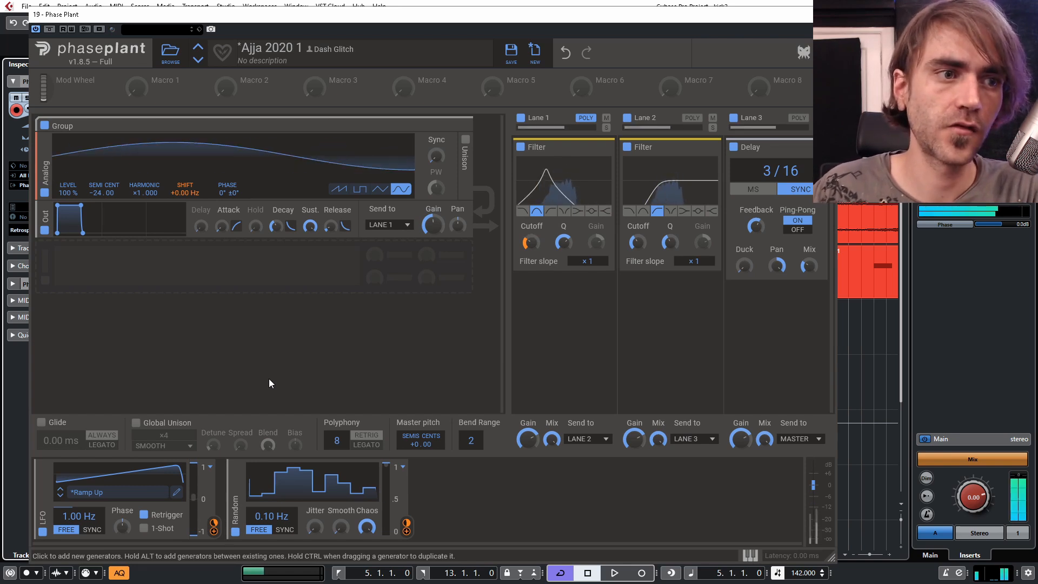
{"action": "left_click", "coordinate": [210, 467]}
{"action": "left_click", "coordinate": [230, 481]}
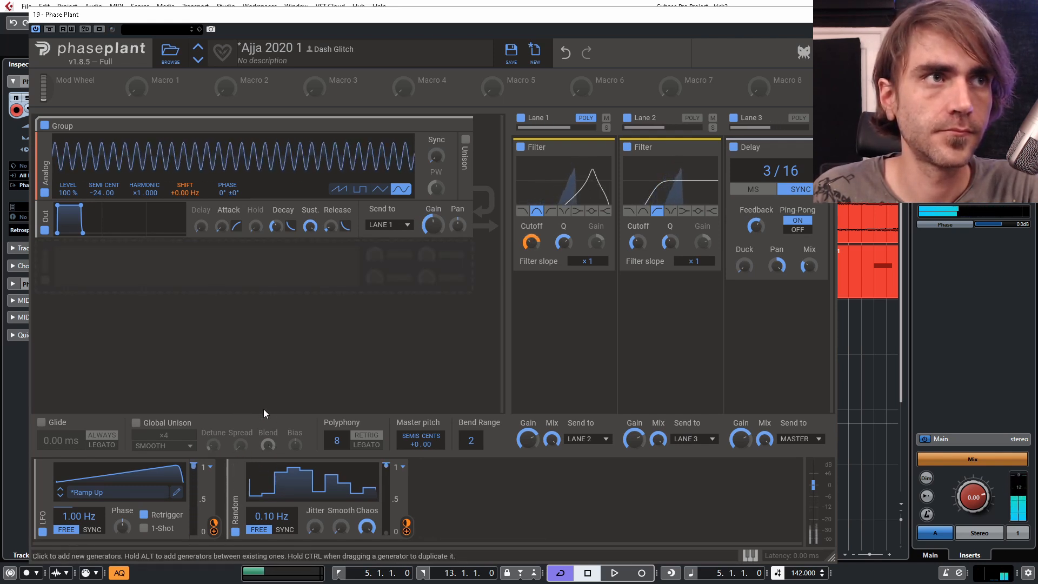
Modulate the LFO rate with the Random modulator at about 29 % and raise the Random modulator's Smooth amount.
{"action": "left_click", "coordinate": [407, 531]}
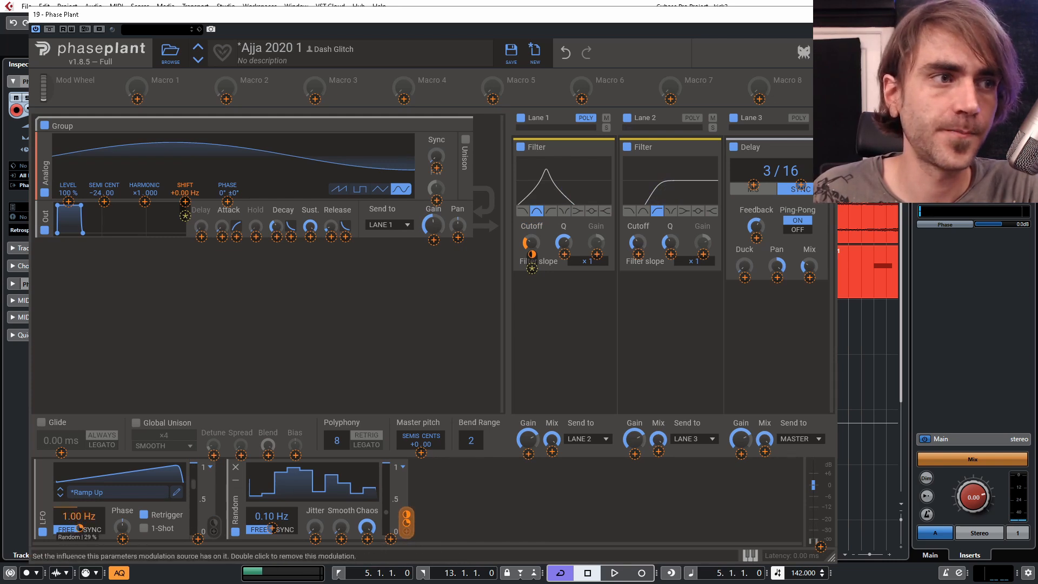
{"action": "left_click", "coordinate": [332, 546]}
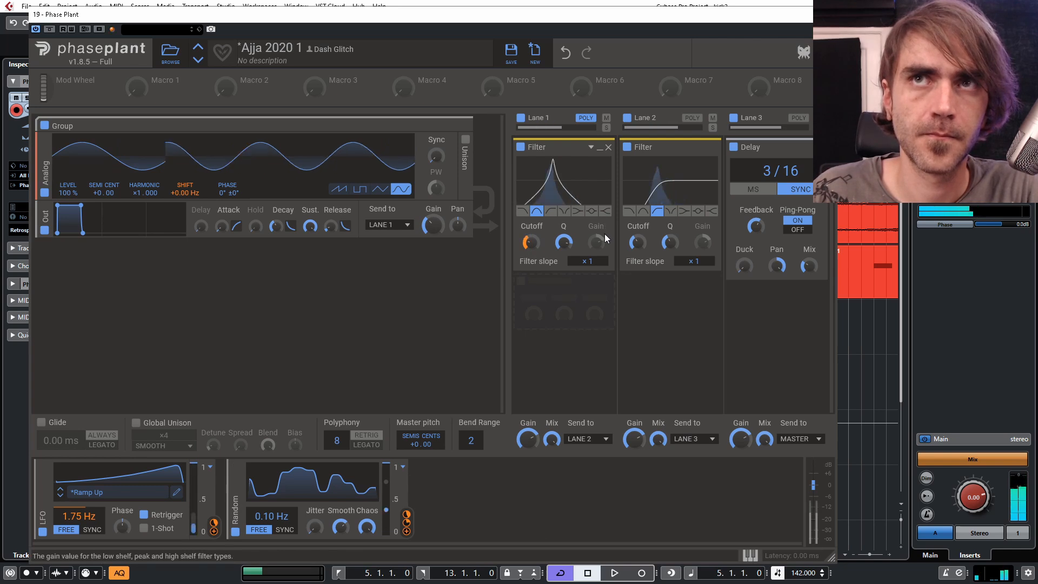
Move the Delay under the Lane 1 filter and the high-pass filter to Lane 3, setting that filter's slope to ×2.
{"action": "left_click_drag", "start_coordinate": [758, 145], "coordinate": [546, 284]}
{"action": "left_click_drag", "start_coordinate": [656, 147], "coordinate": [773, 163]}
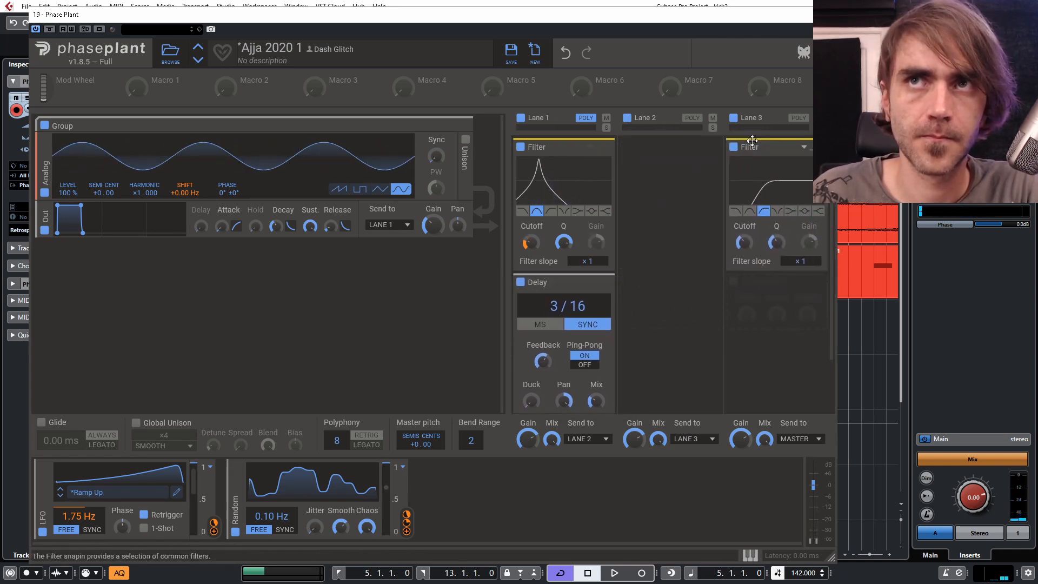
{"action": "left_click_drag", "start_coordinate": [799, 261], "coordinate": [800, 254]}
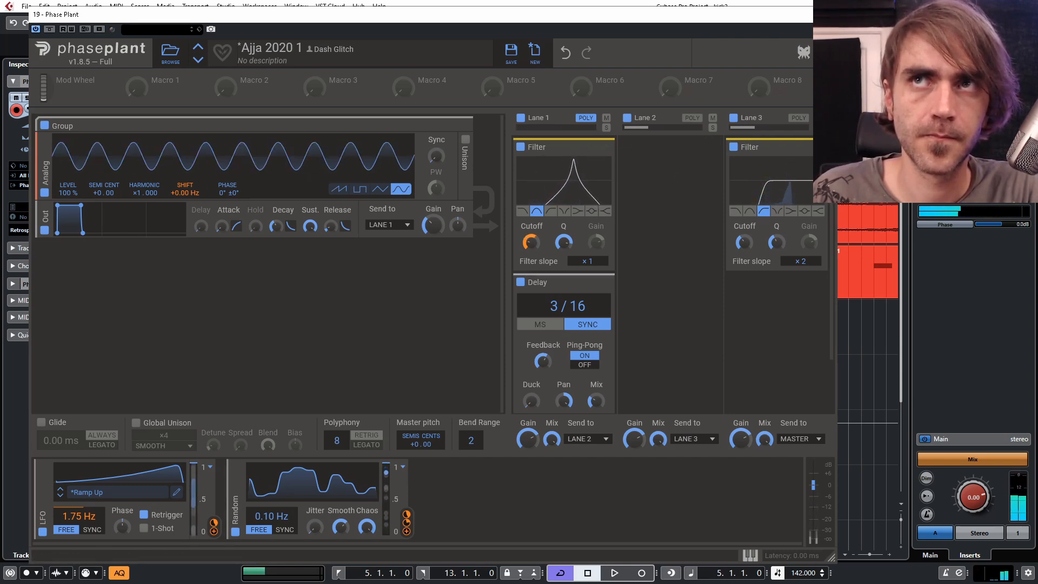
Close the Phase Plant editor and reactivate the MIDI inserts on the Phase Plant 02 track.
{"action": "left_click", "coordinate": [809, 14]}
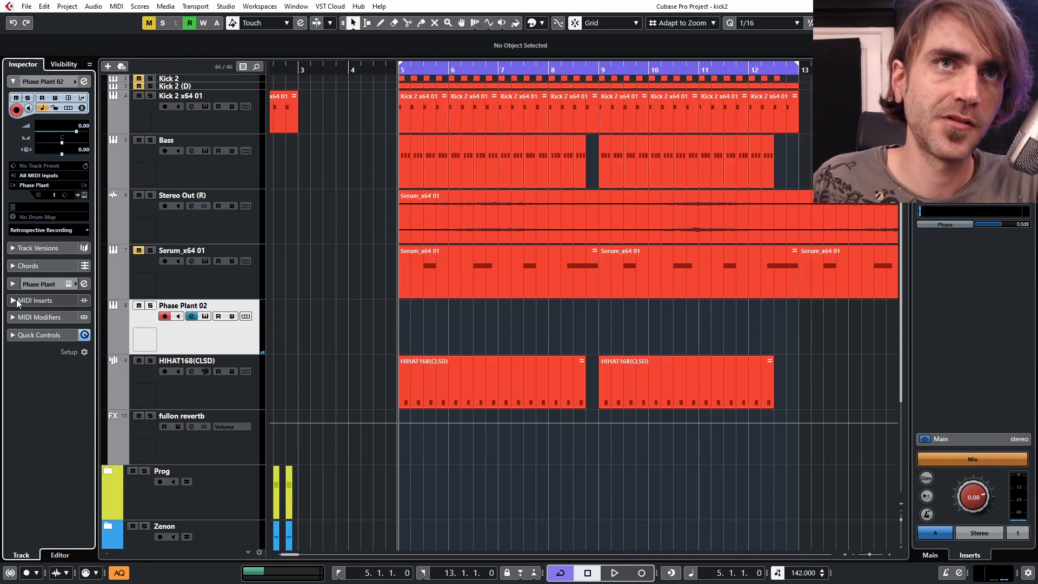
{"action": "left_click", "coordinate": [35, 300]}
{"action": "left_click", "coordinate": [14, 163]}
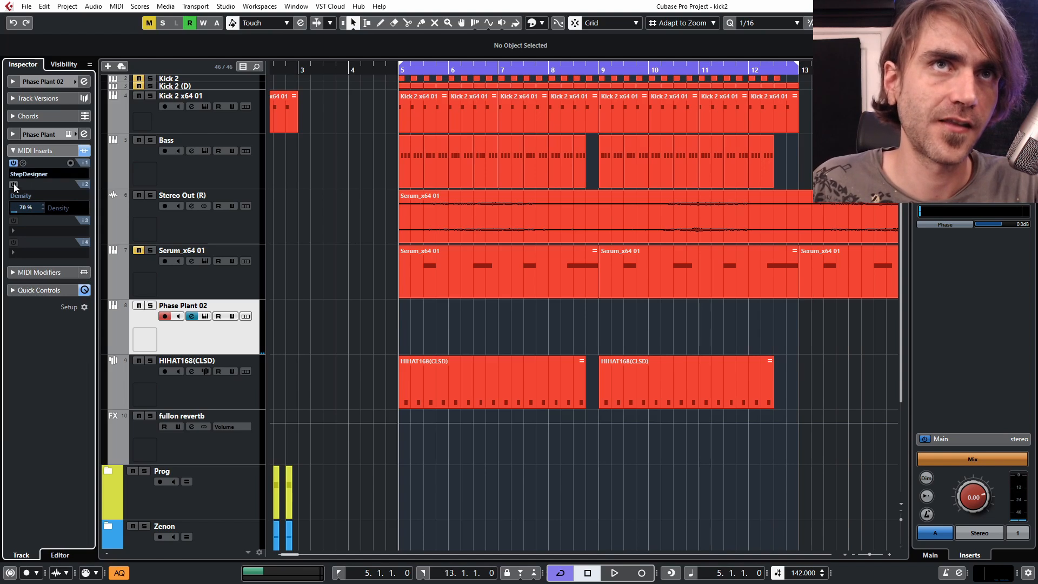
Open StepDesigner, set its step size to 1/8, and close its window.
{"action": "left_click", "coordinate": [23, 164]}
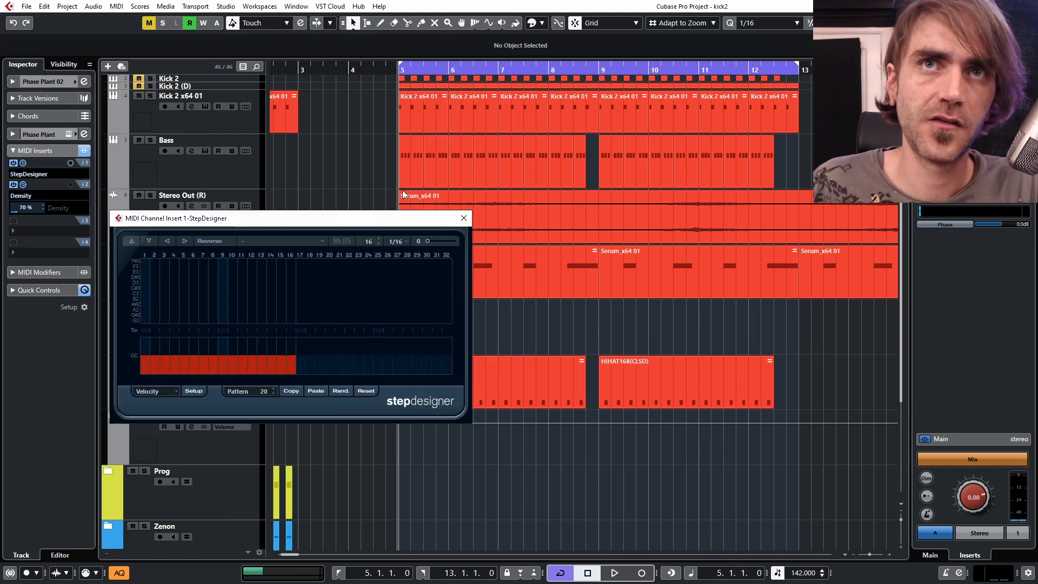
{"action": "left_click", "coordinate": [396, 241]}
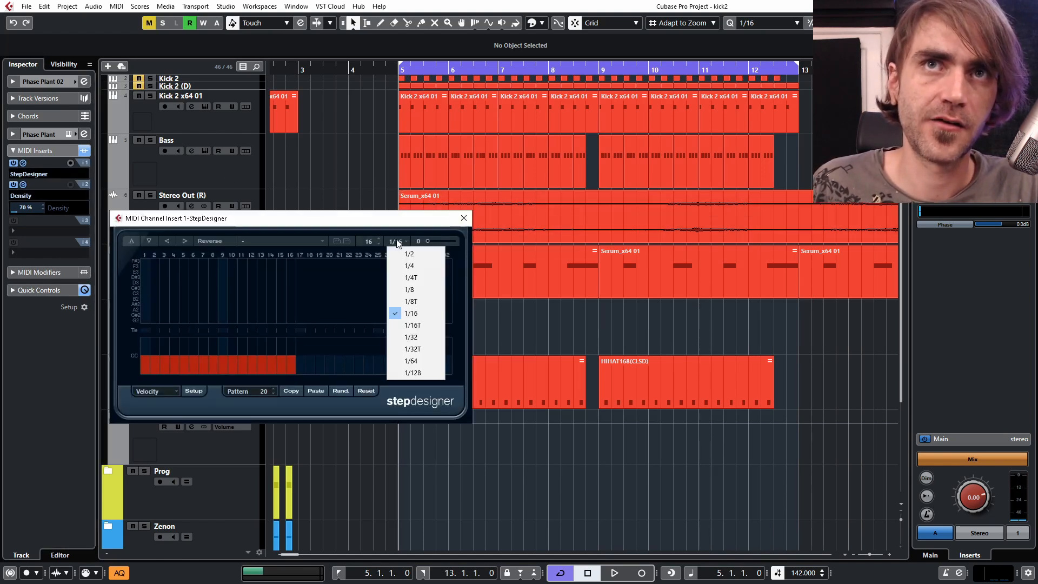
{"action": "left_click", "coordinate": [426, 290]}
{"action": "left_click", "coordinate": [460, 220]}
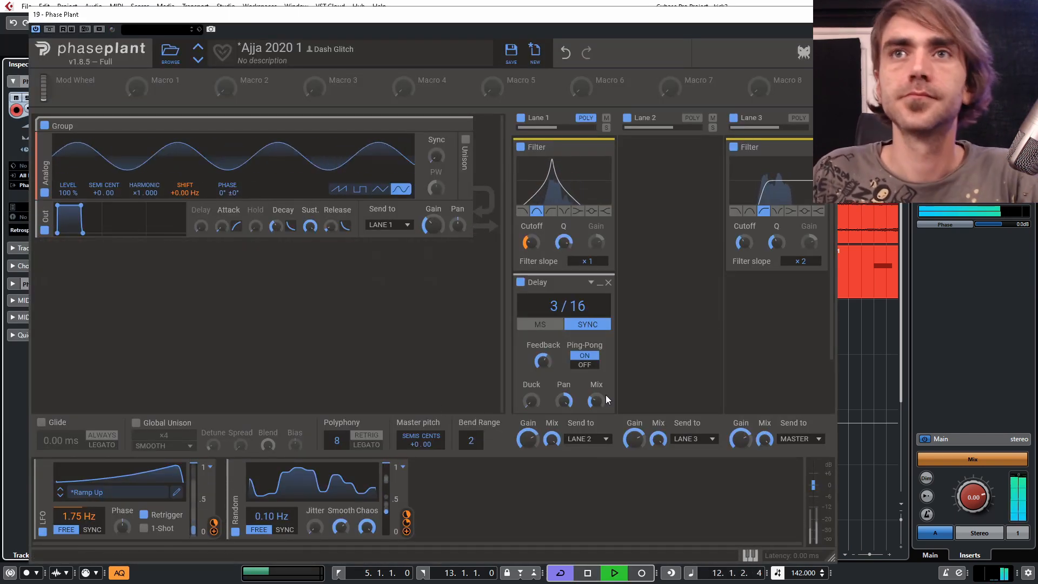
Fine-tune the Lane 1 output gain and collapse the Lane 1 filter.
{"action": "left_click_drag", "start_coordinate": [527, 439], "coordinate": [527, 446]}
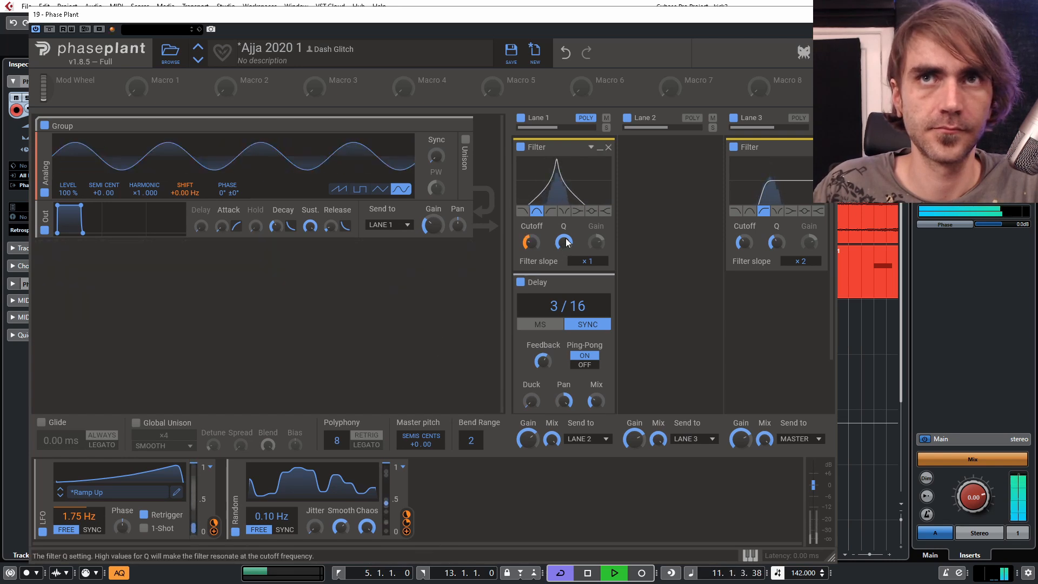
{"action": "left_click", "coordinate": [598, 151]}
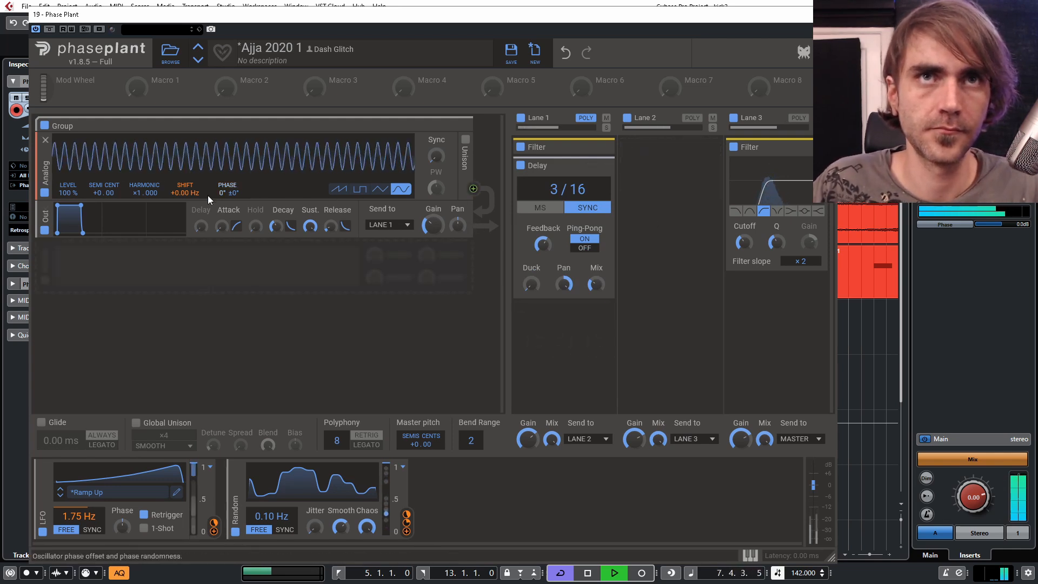
Insert a Distortion effect between the Analog oscillator and the Output, and set its type to Quantize.
{"action": "left_click", "coordinate": [162, 208]}
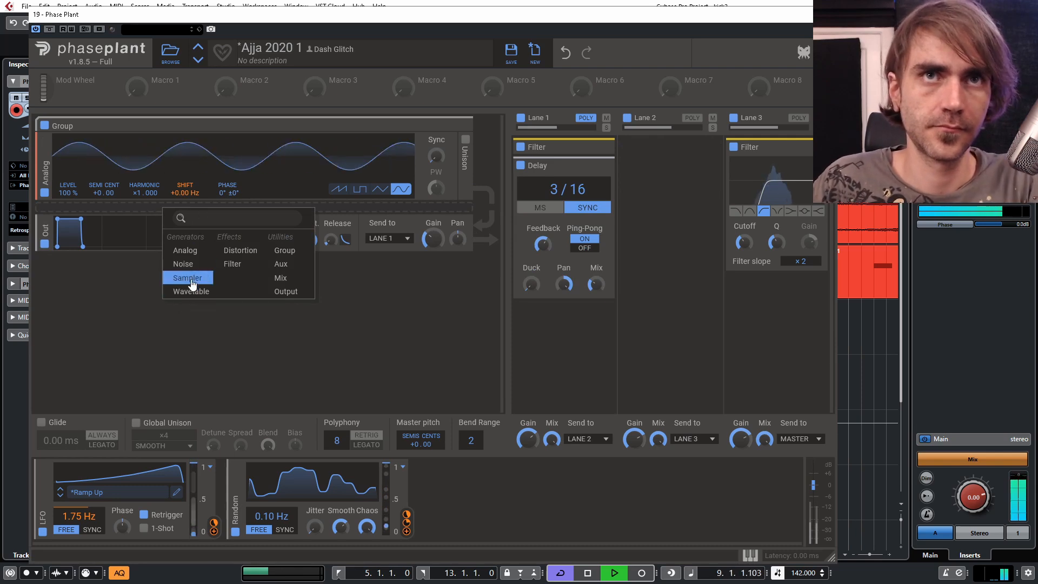
{"action": "left_click", "coordinate": [232, 249]}
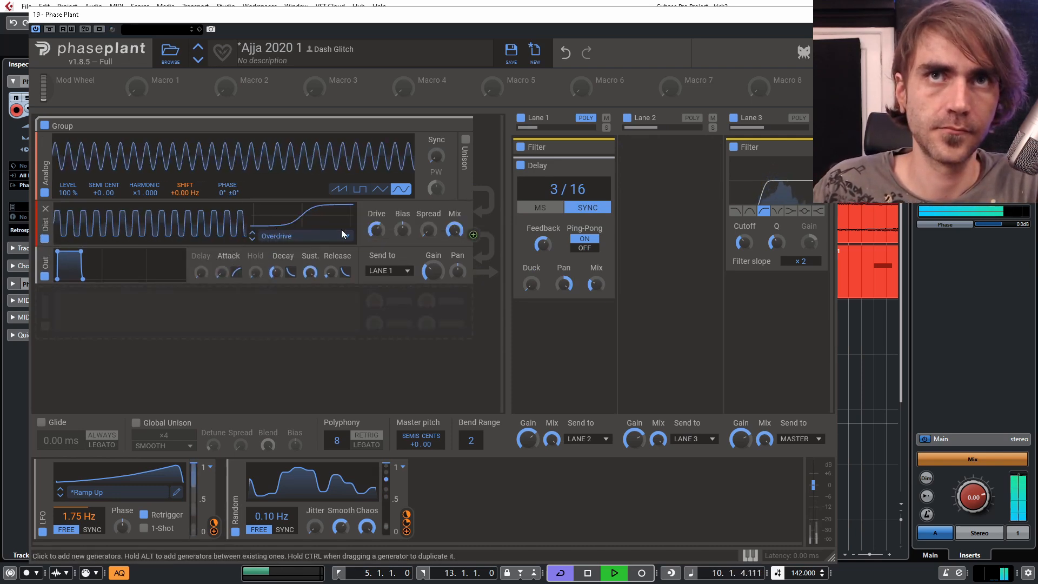
{"action": "left_click_drag", "start_coordinate": [376, 229], "coordinate": [376, 223]}
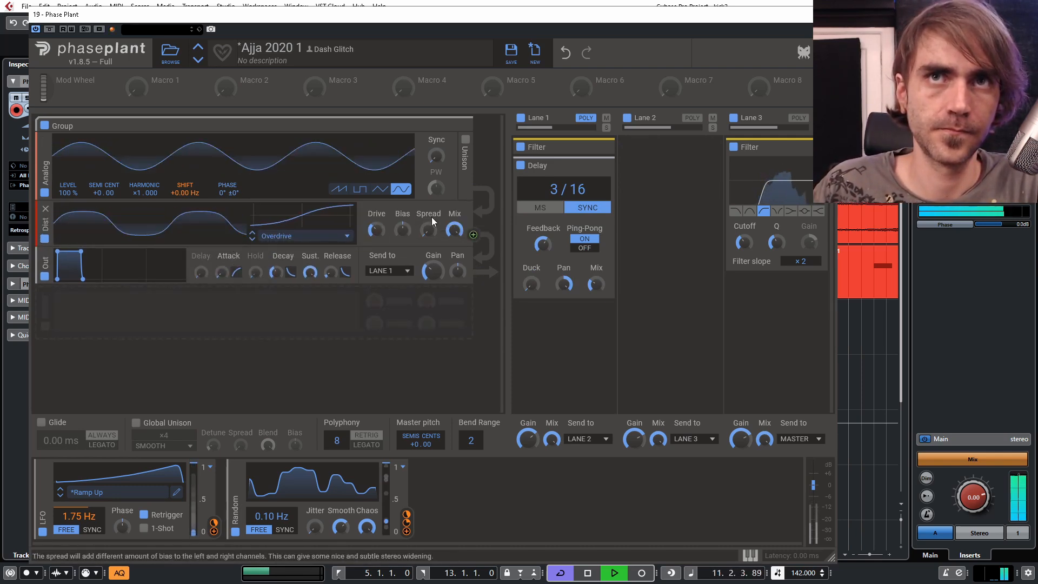
{"action": "left_click", "coordinate": [311, 236]}
{"action": "left_click", "coordinate": [289, 304]}
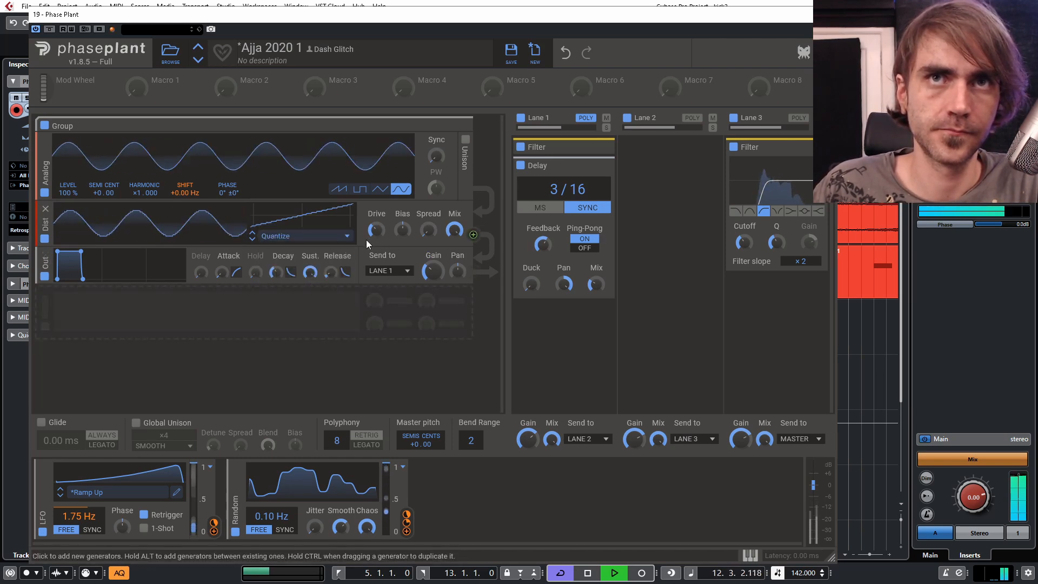
Raise the Quantize distortion's Drive and Spread, lower its Mix, and stop playback.
{"action": "mouse_move", "coordinate": [376, 230]}
{"action": "left_mouse_down"}
{"action": "mouse_move", "coordinate": [376, 218]}
{"action": "mouse_move", "coordinate": [376, 230]}
{"action": "left_mouse_up"}
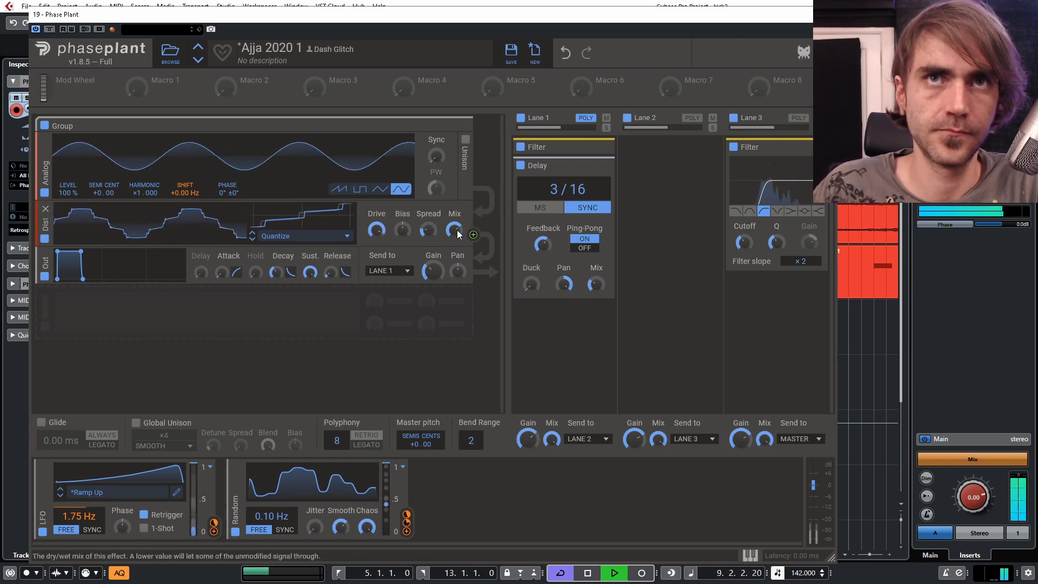
{"action": "left_click_drag", "start_coordinate": [456, 231], "coordinate": [452, 235]}
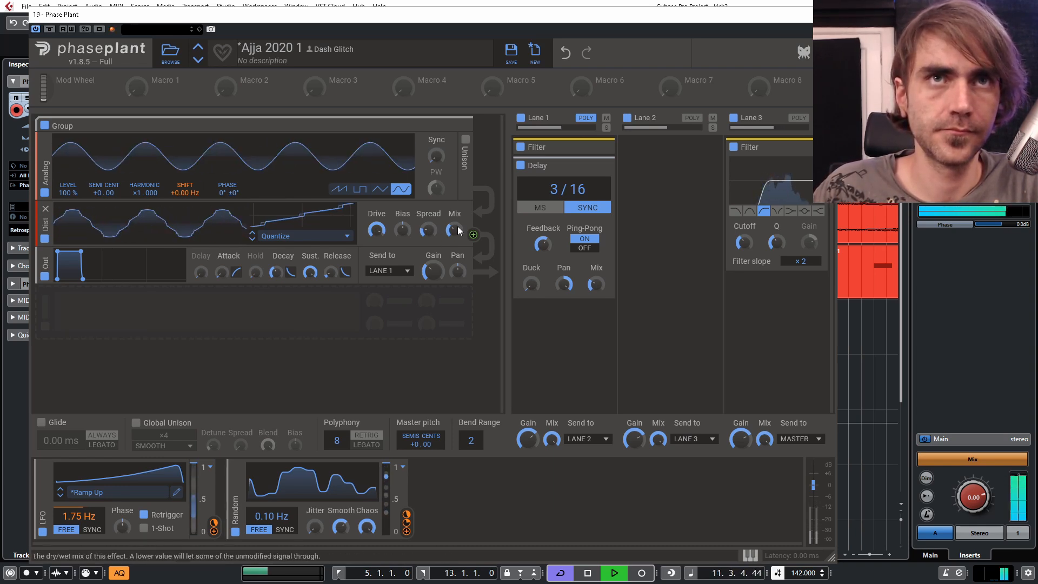
{"action": "key", "text": "space"}
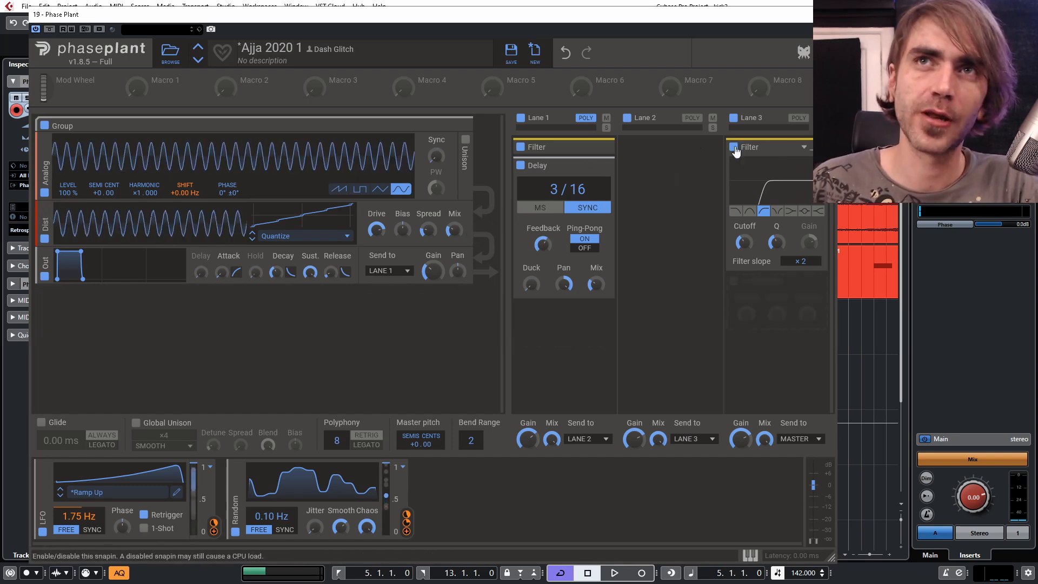
Add a Snap Heap to Lane 2 and open its editor.
{"action": "left_click", "coordinate": [666, 163]}
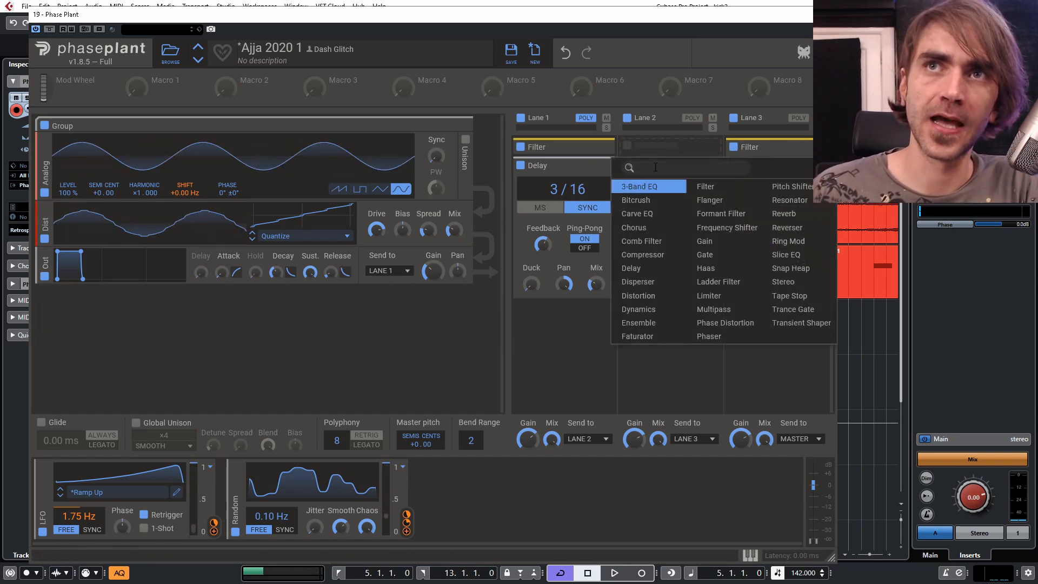
{"action": "left_click", "coordinate": [799, 272]}
{"action": "left_click", "coordinate": [708, 167]}
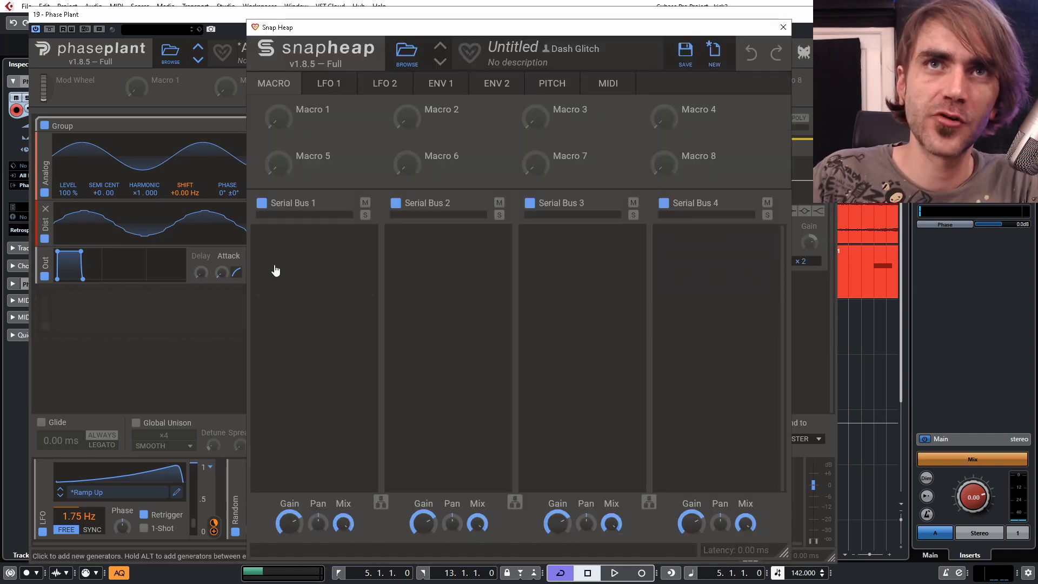
Add a Reverb to Serial Bus 1 with a Filter above it, and collapse that filter.
{"action": "left_click", "coordinate": [306, 247]}
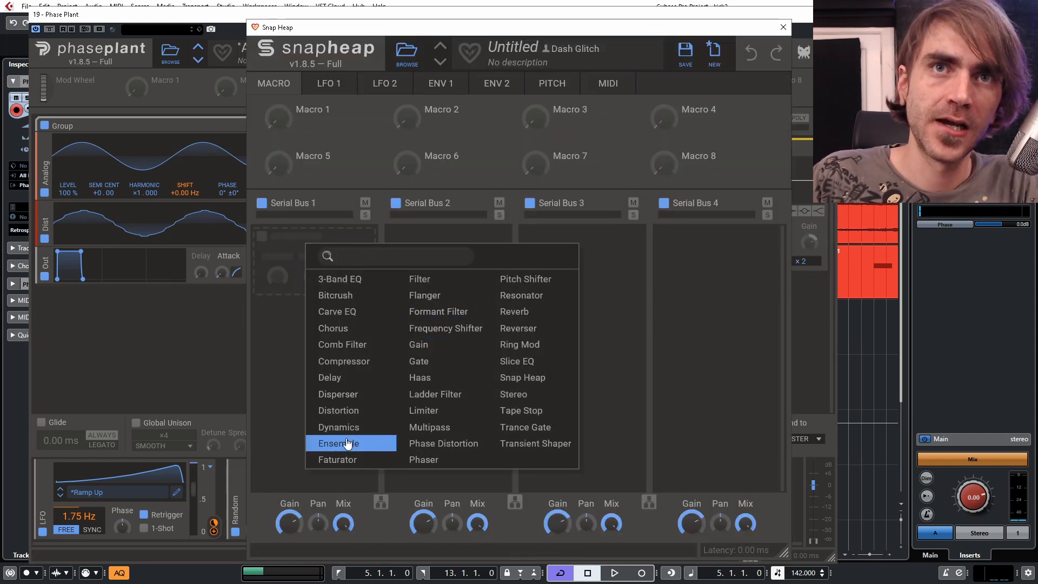
{"action": "left_click", "coordinate": [518, 314]}
{"action": "left_click", "coordinate": [273, 243]}
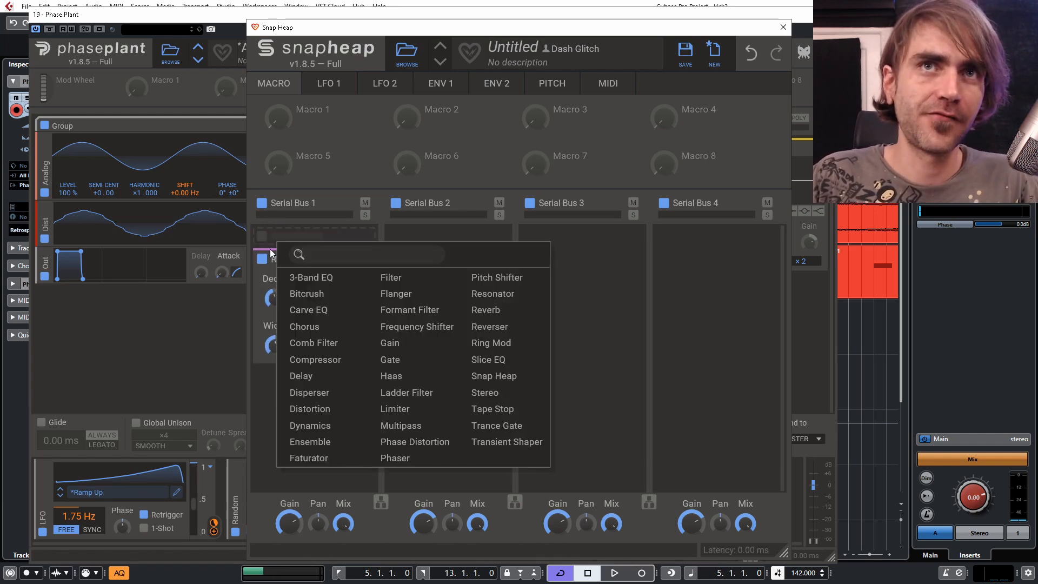
{"action": "left_click", "coordinate": [402, 279]}
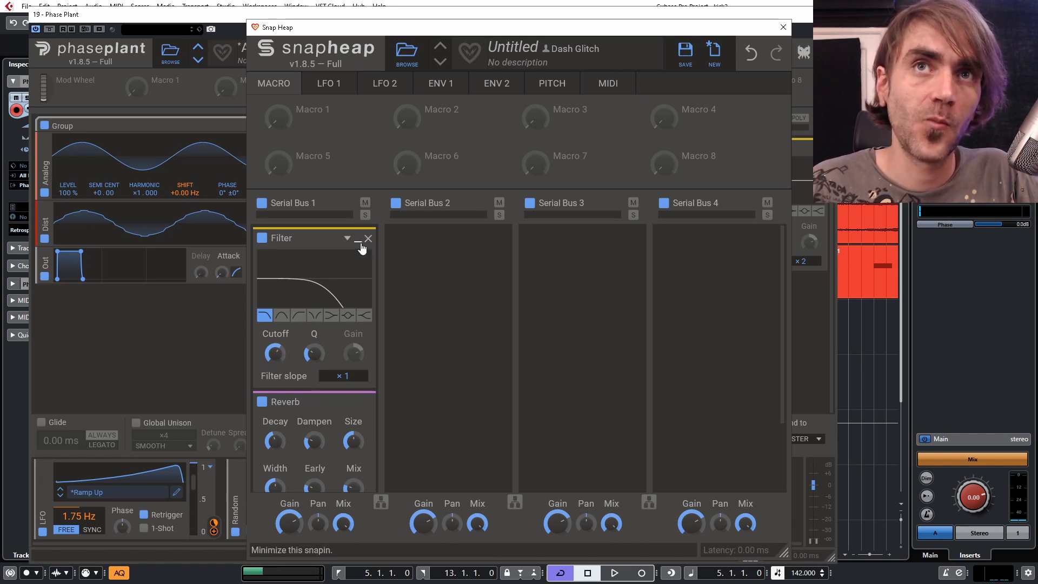
{"action": "left_click", "coordinate": [357, 242]}
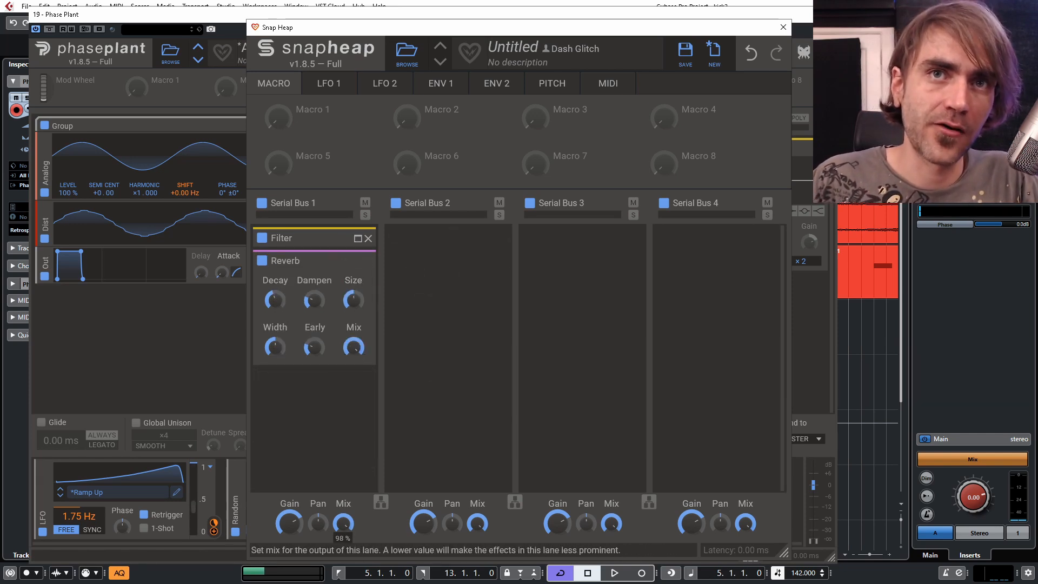
Add a high-pass Filter below the Reverb, reduce Serial Bus 1's Mix, and start playback.
{"action": "left_click", "coordinate": [291, 409]}
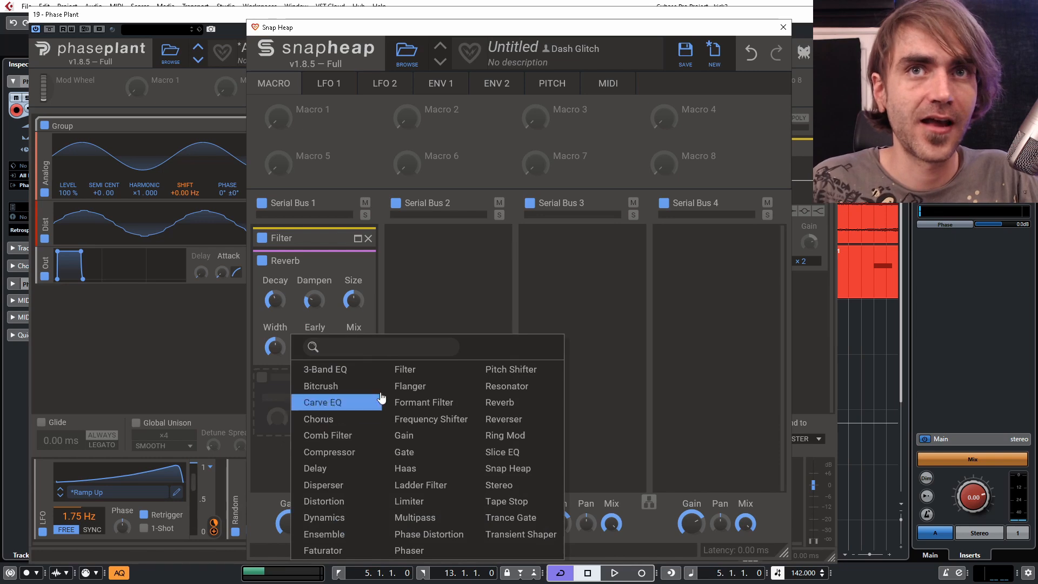
{"action": "left_click", "coordinate": [349, 362]}
{"action": "scroll", "coordinate": [306, 456], "scroll_direction": "down", "scroll_amount": 3}
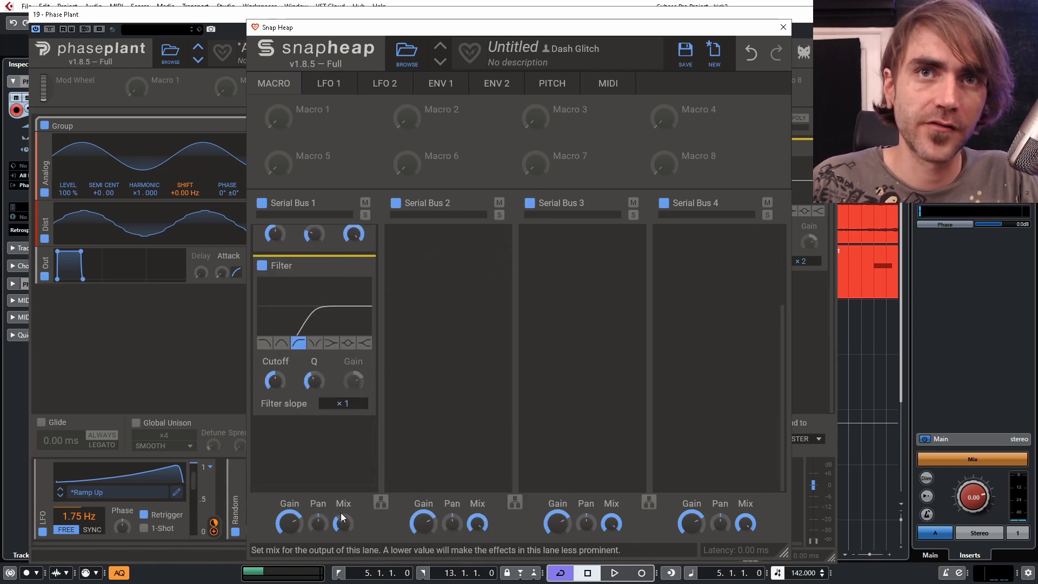
{"action": "key", "text": "space"}
{"action": "scroll", "coordinate": [324, 346], "scroll_direction": "up", "scroll_amount": 2}
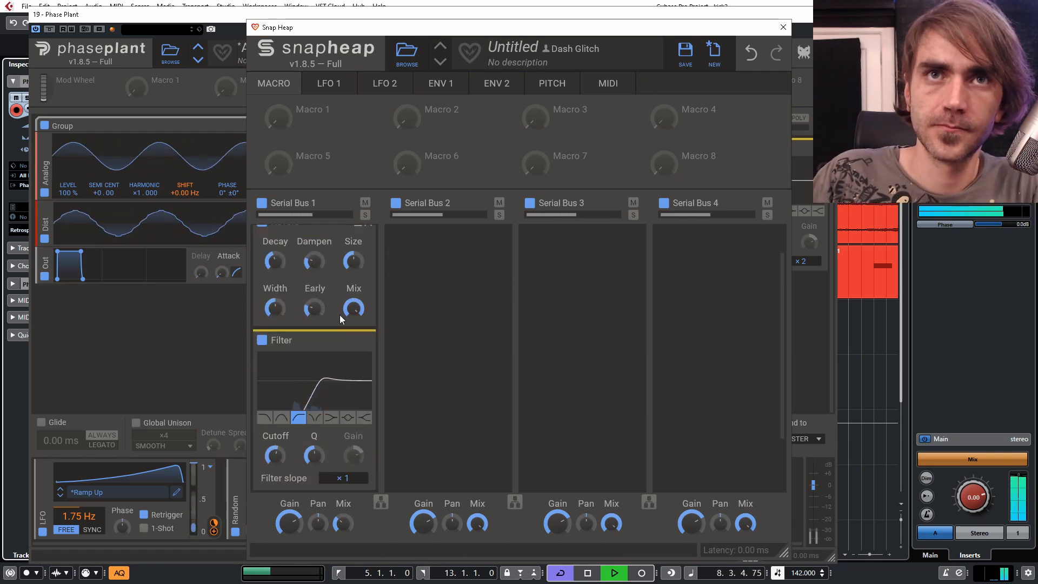
Collapse the high-pass filter in Serial Bus 1 and add a Haas effect to Serial Bus 2.
{"action": "left_click", "coordinate": [357, 341]}
{"action": "left_click", "coordinate": [439, 246]}
{"action": "left_click", "coordinate": [545, 374]}
Try a Disperser below the high-pass filter in Serial Bus 1, move it to Serial Bus 3, and remove it.
{"action": "left_click", "coordinate": [302, 405]}
{"action": "left_click", "coordinate": [331, 485]}
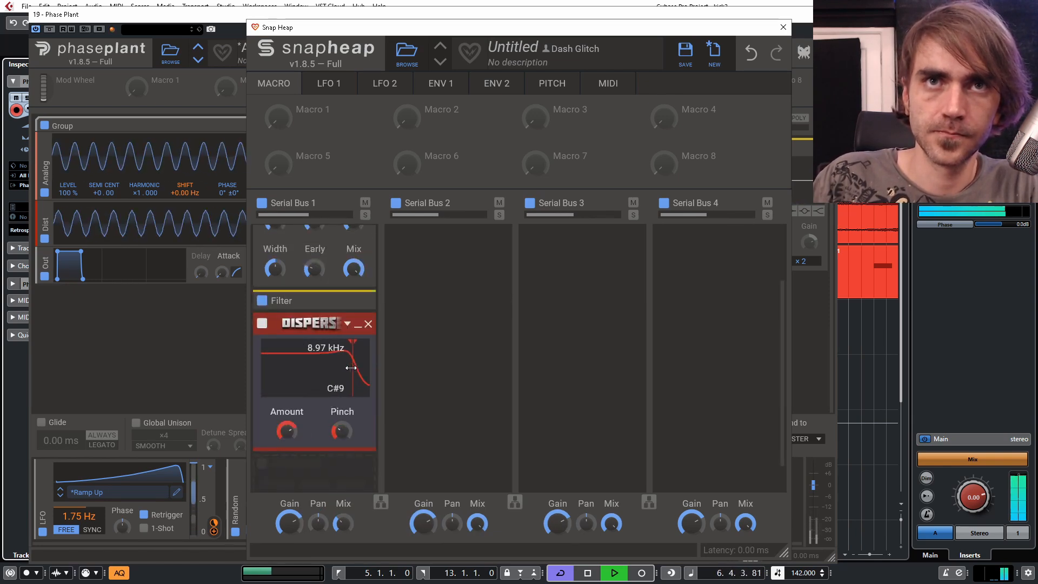
{"action": "left_click_drag", "start_coordinate": [310, 323], "coordinate": [581, 241]}
{"action": "left_click", "coordinate": [636, 239]}
Add a Stereo effect below the high-pass filter in Serial Bus 1, collapse it, and close the Snap Heap editor.
{"action": "left_click", "coordinate": [314, 403]}
{"action": "left_click", "coordinate": [505, 548]}
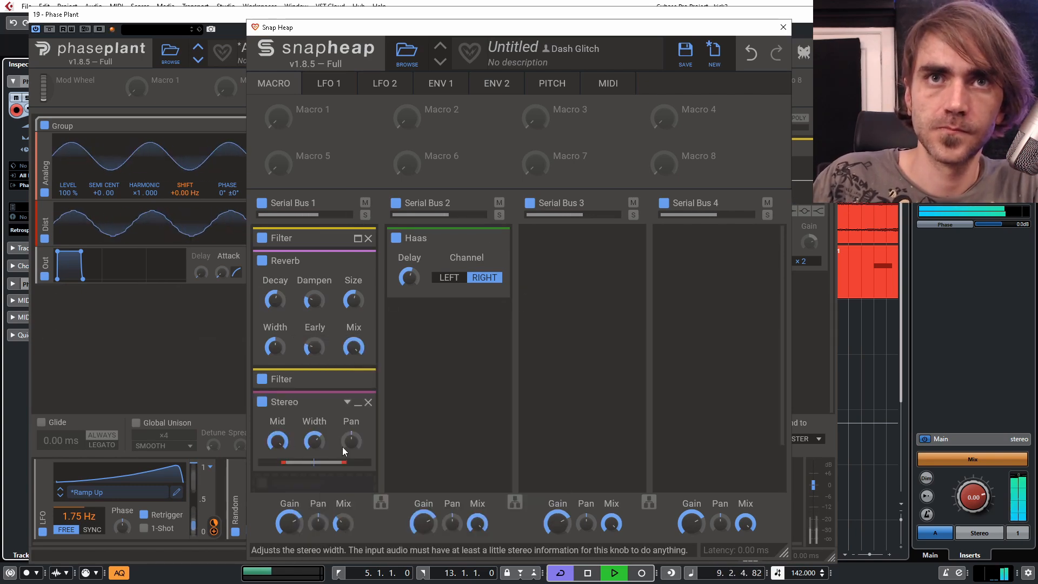
{"action": "left_click", "coordinate": [358, 407]}
{"action": "left_click", "coordinate": [783, 27]}
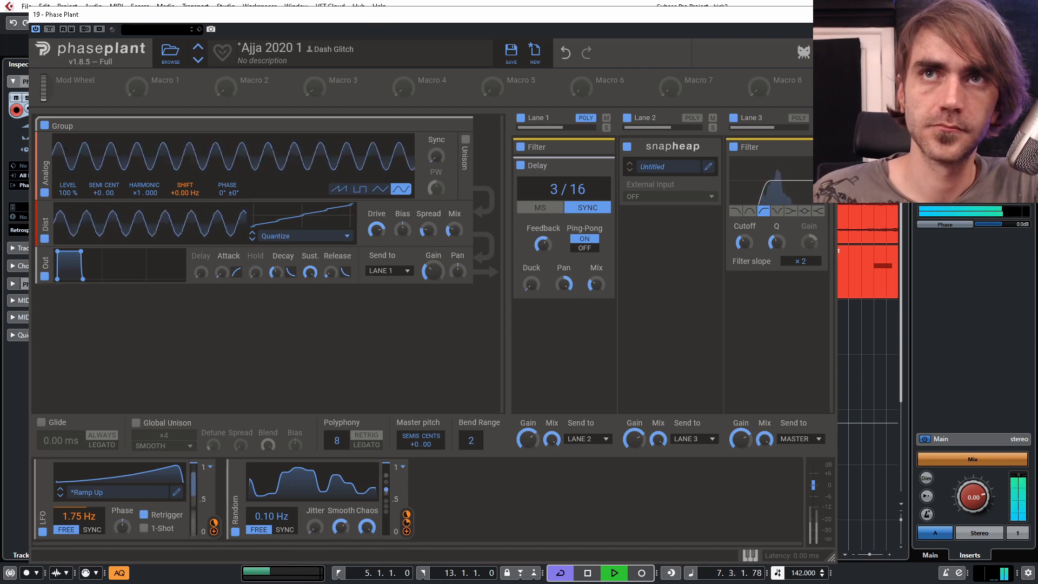
Save the patch as the preset Ajja 2020 2.
{"action": "mouse_move", "coordinate": [771, 90]}
{"action": "mouse_move", "coordinate": [574, 95]}
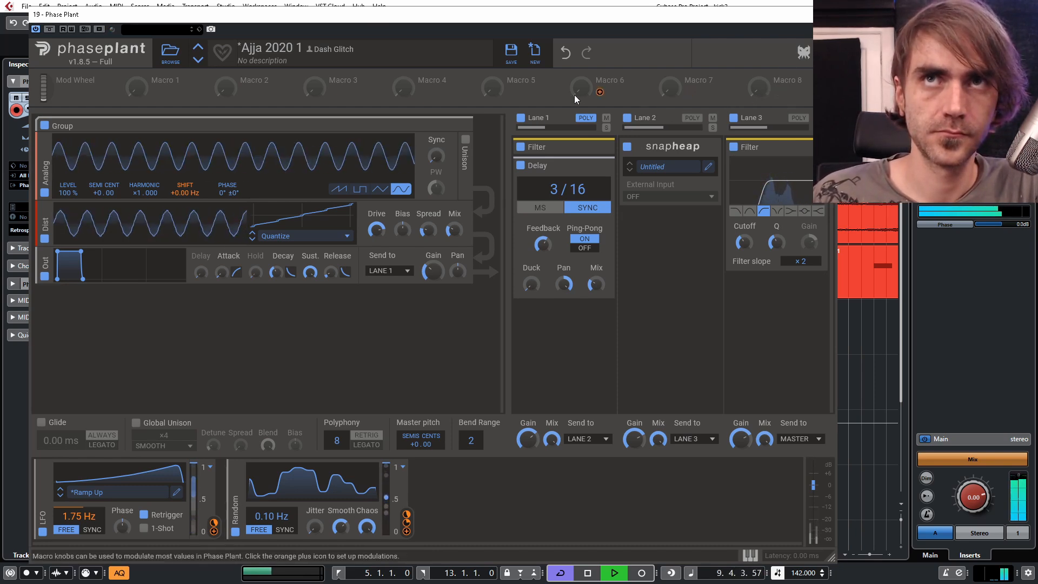
{"action": "left_click", "coordinate": [509, 52]}
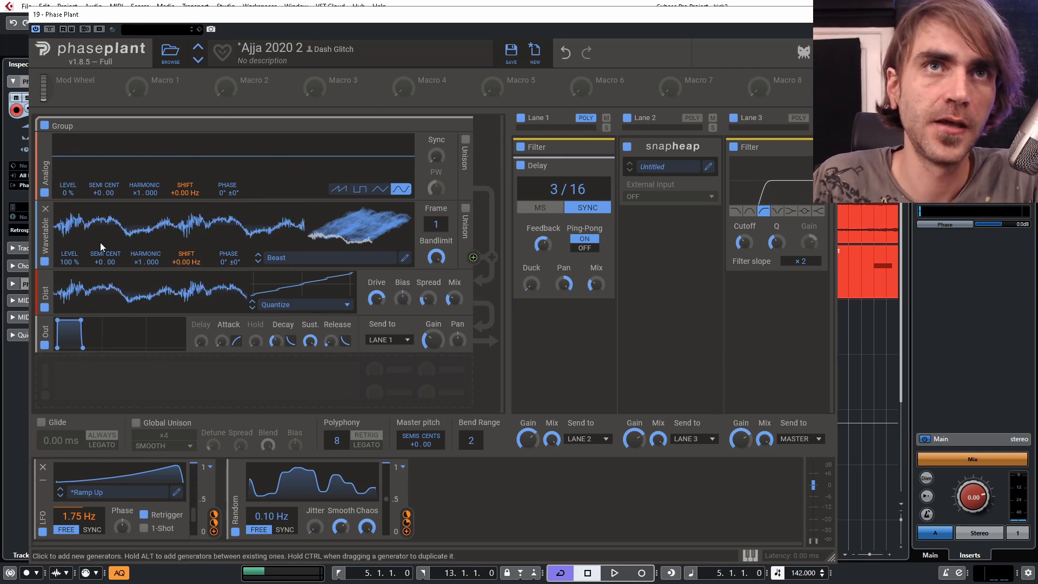
Try the Wavetable oscillator at −24 semitones during playback, switching its wavetable to Comb Over.
{"action": "left_click_drag", "start_coordinate": [96, 255], "coordinate": [96, 286]}
{"action": "key", "text": "space"}
{"action": "left_click", "coordinate": [259, 261]}
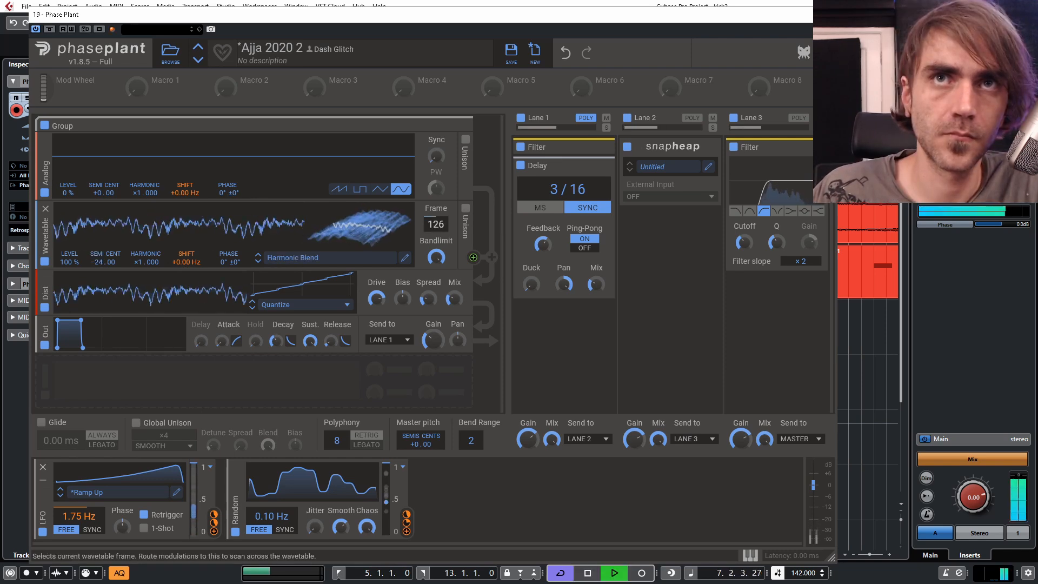
{"action": "left_click", "coordinate": [258, 254]}
{"action": "left_click", "coordinate": [258, 254]}
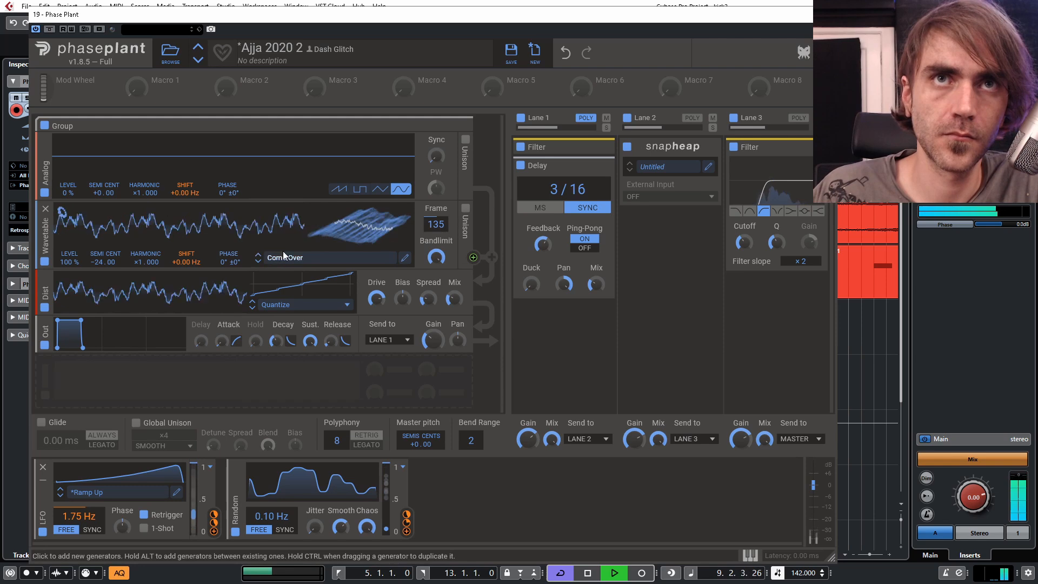
Browse the factory wavetable folders and load Burpy from Growls into the Wavetable oscillator.
{"action": "left_click", "coordinate": [323, 260]}
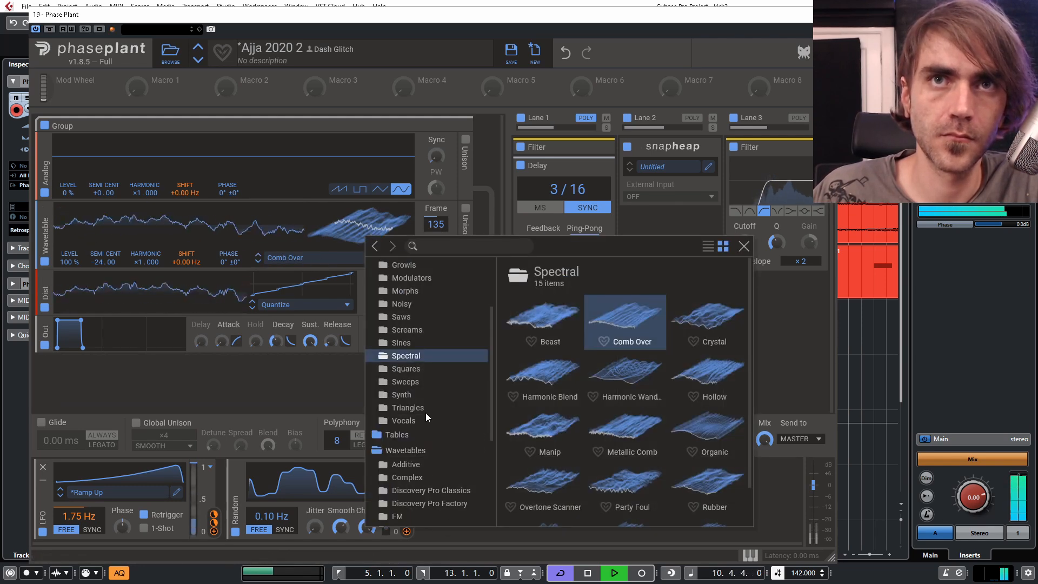
{"action": "scroll", "coordinate": [415, 389], "scroll_direction": "up", "scroll_amount": 1}
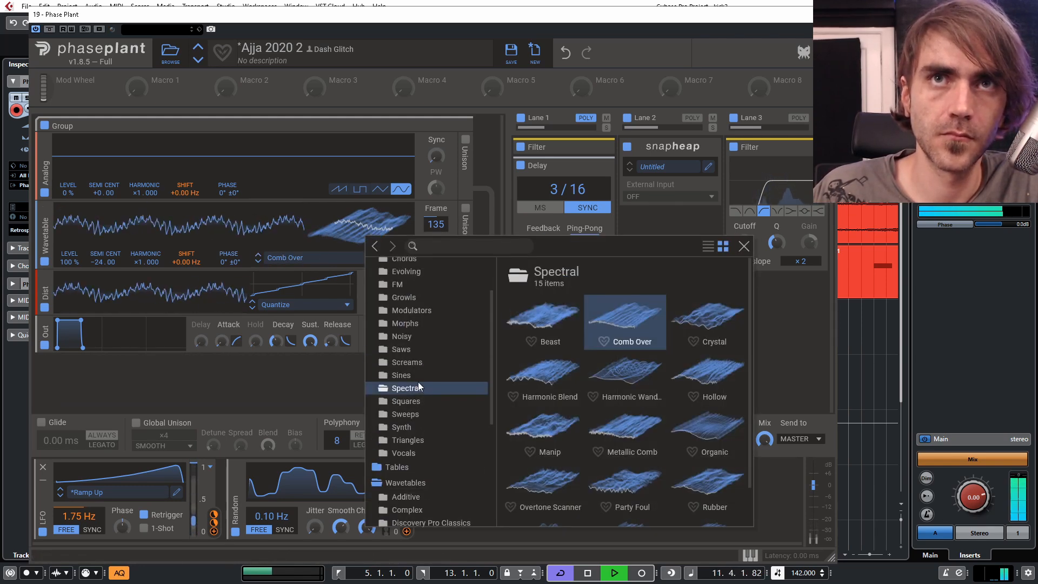
{"action": "left_click", "coordinate": [400, 324]}
{"action": "left_click", "coordinate": [408, 311]}
{"action": "left_click", "coordinate": [401, 285]}
{"action": "left_click", "coordinate": [401, 296]}
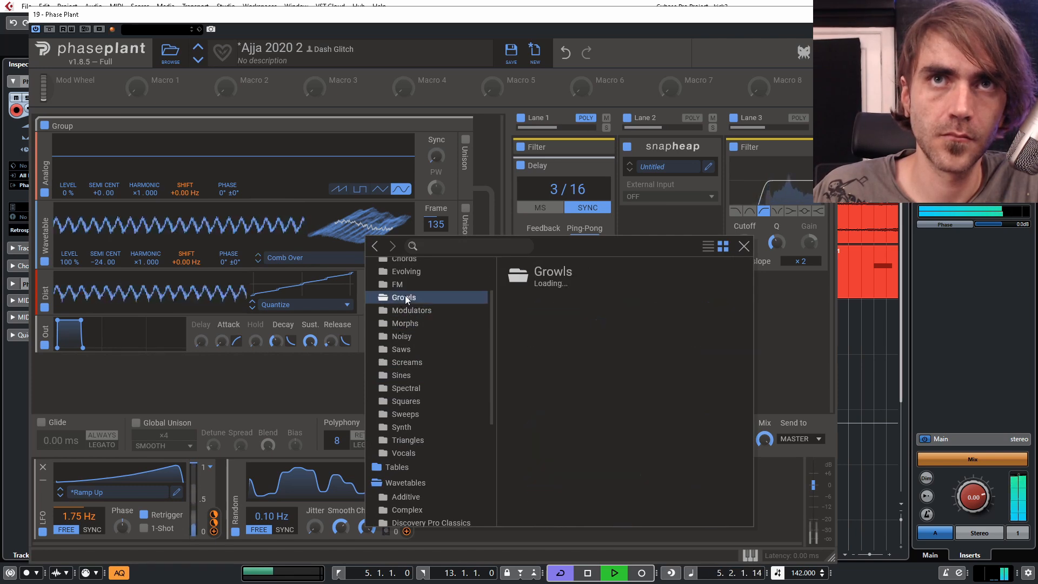
{"action": "left_click", "coordinate": [553, 320]}
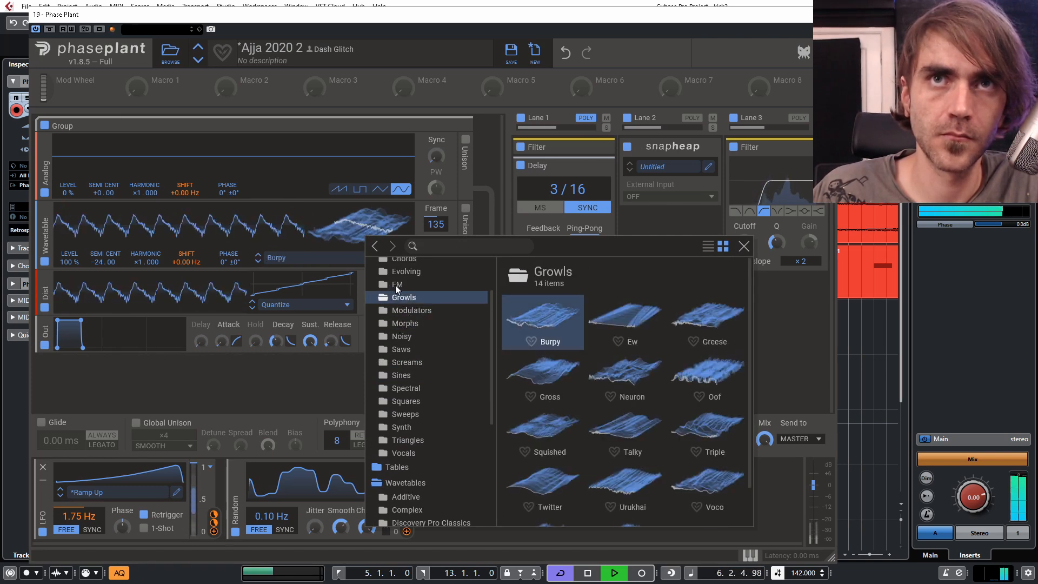
Load the Complex FM 1 wavetable from the FM folder and try a different frame.
{"action": "left_click", "coordinate": [395, 284]}
{"action": "left_click", "coordinate": [547, 314]}
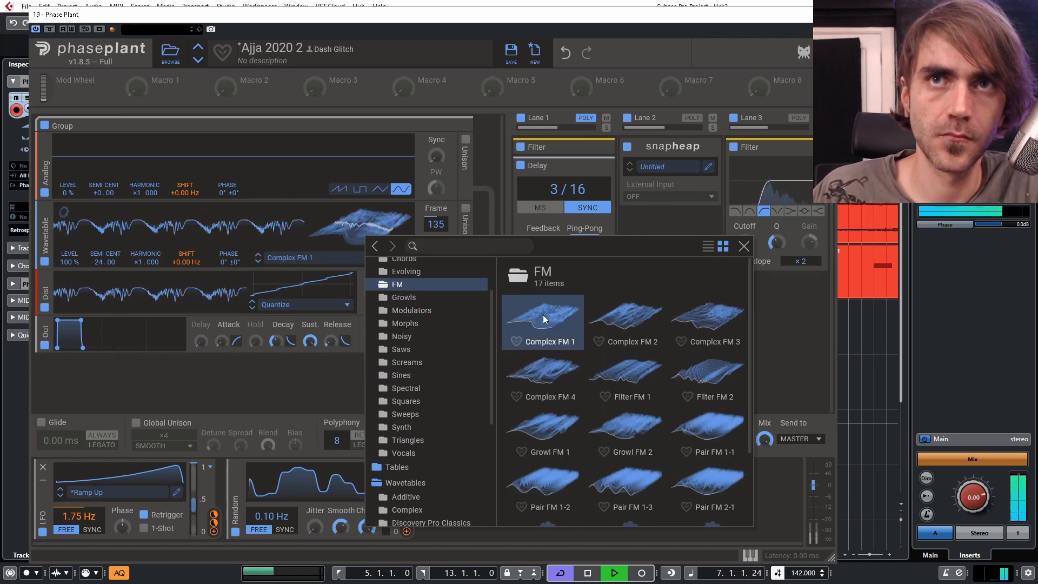
{"action": "left_click", "coordinate": [431, 222]}
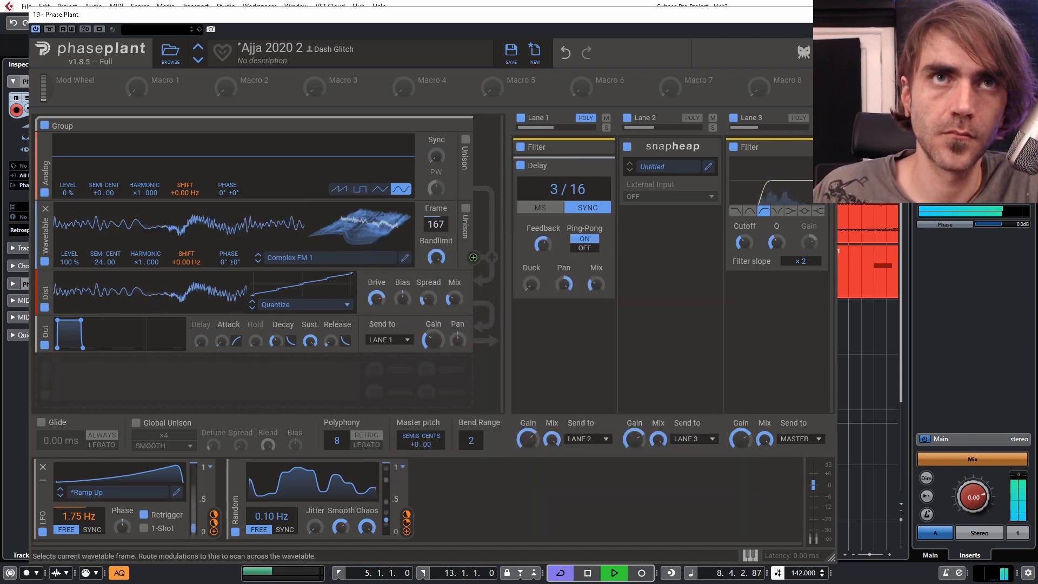
Reset the Wavetable oscillator's pitch to 0 semitones and its frame to 1, and raise the Output gain.
{"action": "double_click", "coordinate": [99, 264]}
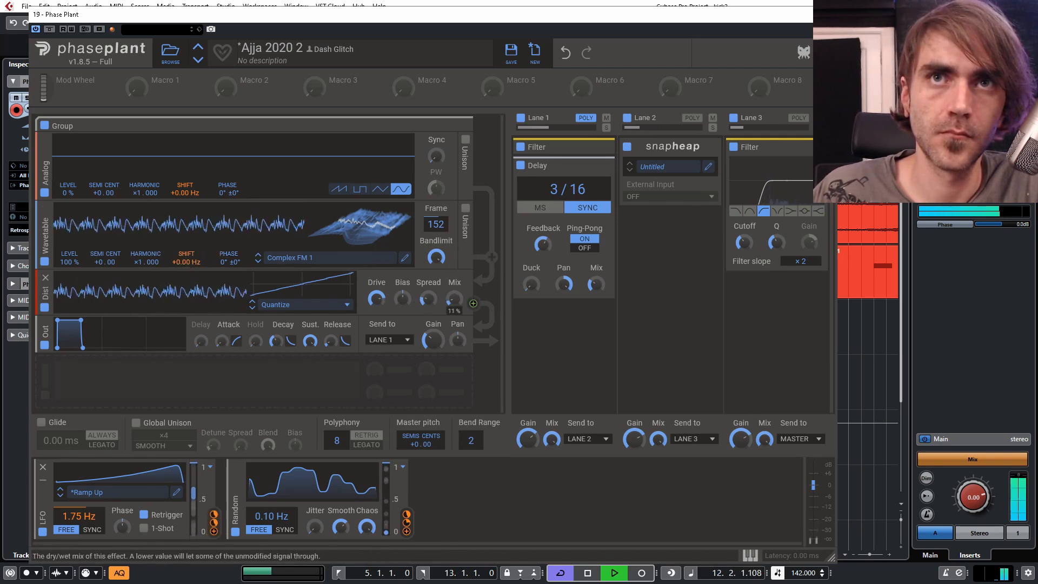
{"action": "left_click_drag", "start_coordinate": [432, 340], "coordinate": [433, 342]}
{"action": "left_click_drag", "start_coordinate": [435, 224], "coordinate": [435, 275]}
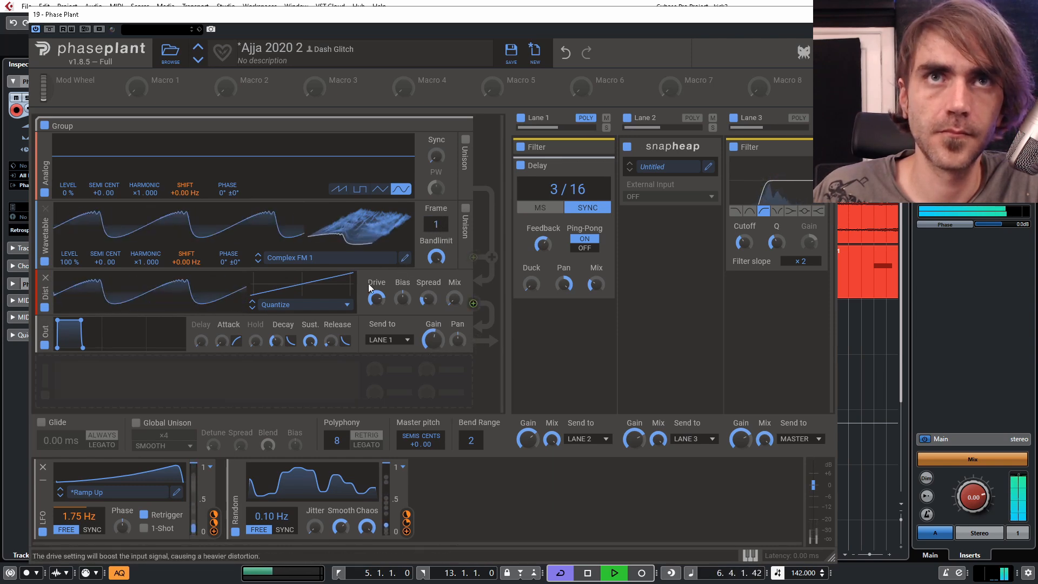
Load the Formants Sweep wavetable from the Vocals folder and close the wavetable browser.
{"action": "left_click", "coordinate": [311, 259]}
{"action": "left_click", "coordinate": [404, 453]}
{"action": "left_click", "coordinate": [543, 317]}
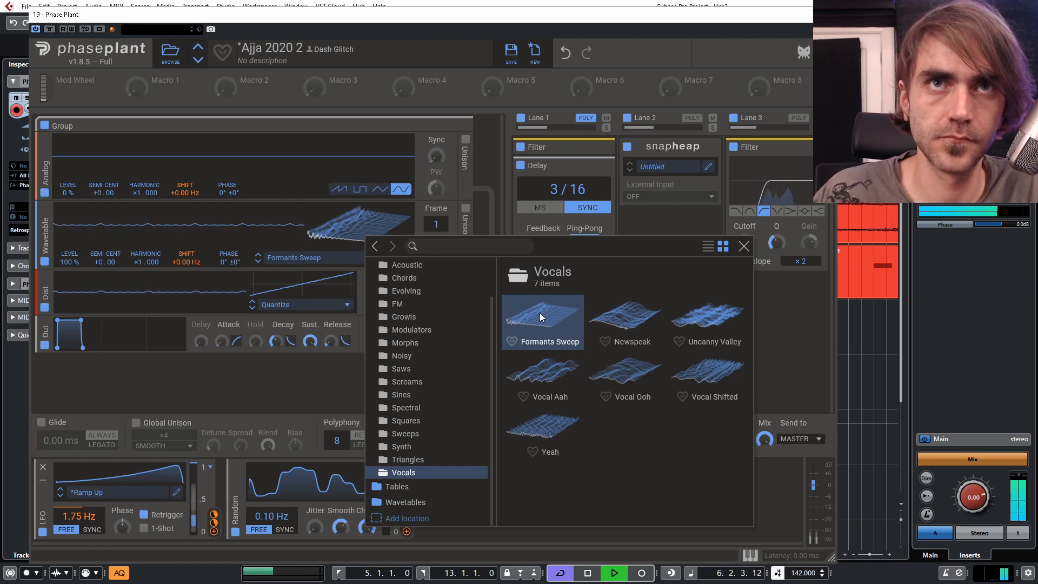
{"action": "left_click", "coordinate": [263, 379]}
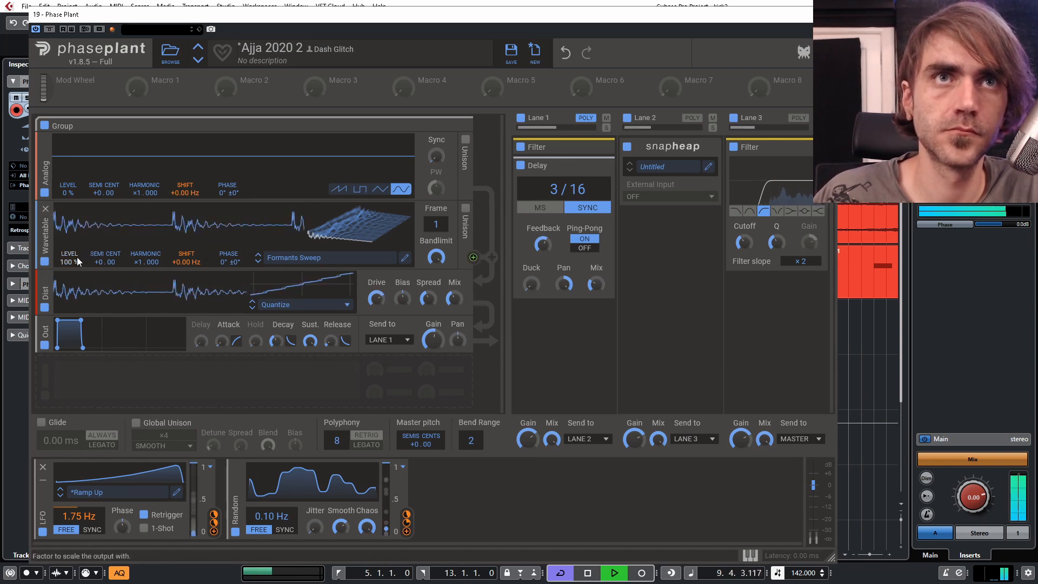
Raise the Wavetable oscillator's level to 168% and switch through the neighbouring vocal wavetables to Vocal Ooh.
{"action": "left_click_drag", "start_coordinate": [69, 258], "coordinate": [70, 254]}
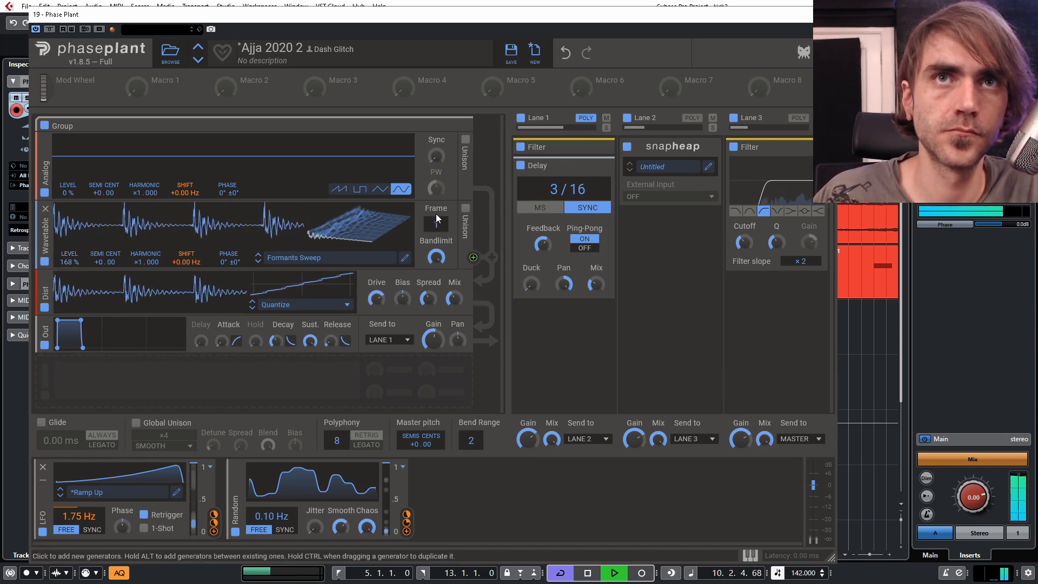
{"action": "left_click", "coordinate": [258, 259]}
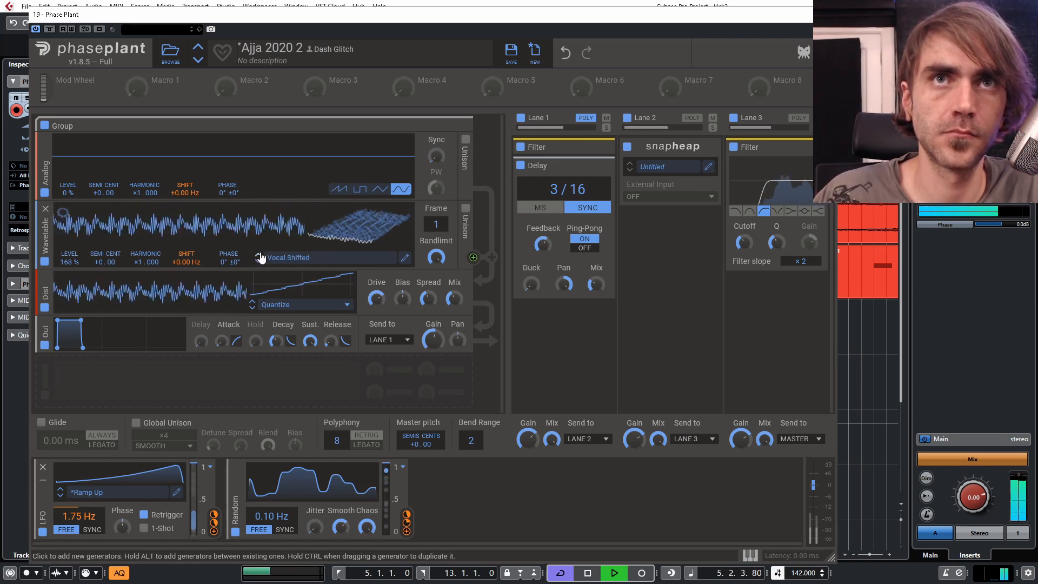
{"action": "left_click", "coordinate": [258, 264]}
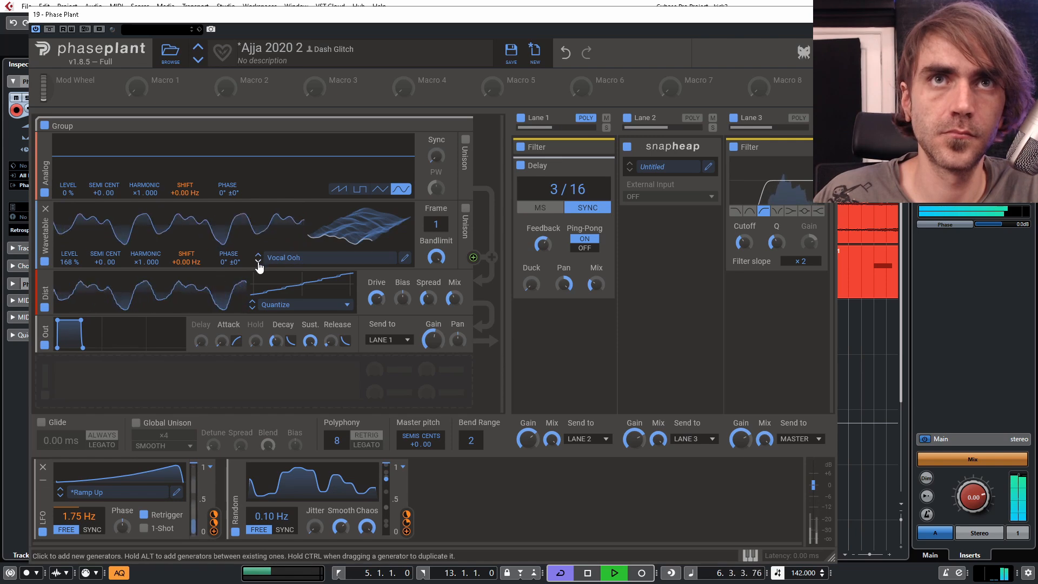
Try the Wavetable oscillator at -12 semitones, reset its pitch to 0, and set its harmonic to ×4.
{"action": "left_click_drag", "start_coordinate": [98, 262], "coordinate": [105, 267]}
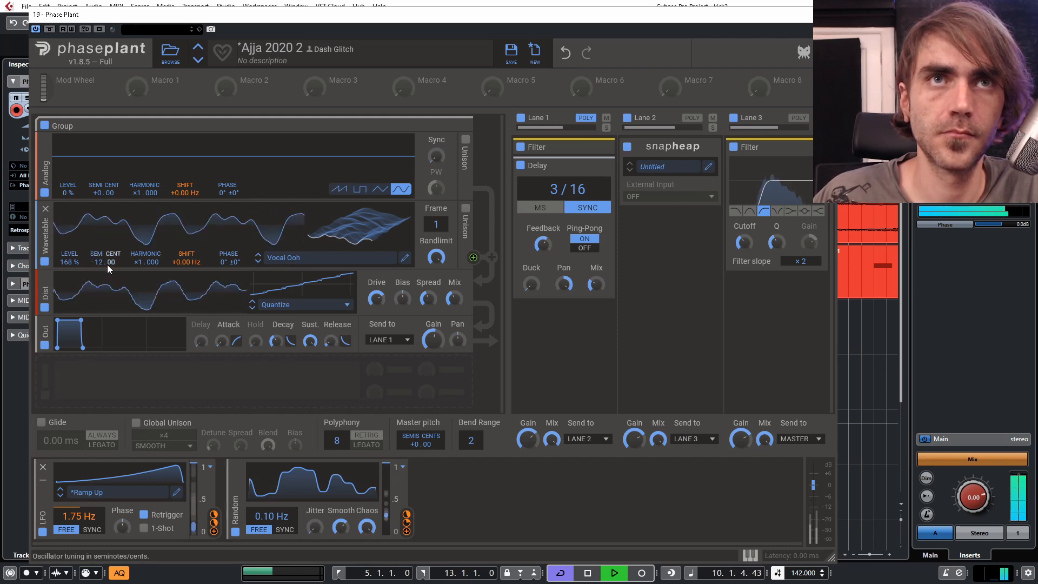
{"action": "double_click", "coordinate": [96, 261]}
{"action": "left_click_drag", "start_coordinate": [145, 262], "coordinate": [145, 252]}
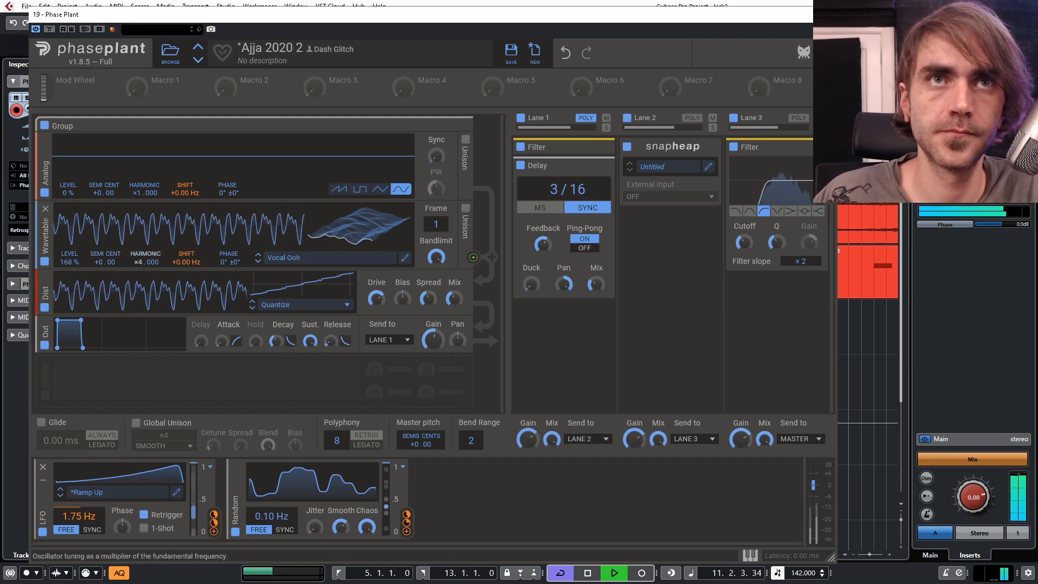
Load the Newspeak wavetable from the Vocals folder, close the wavetable browser, and reset the oscillator's harmonic to ×1.
{"action": "left_click", "coordinate": [291, 258]}
{"action": "left_click", "coordinate": [616, 324]}
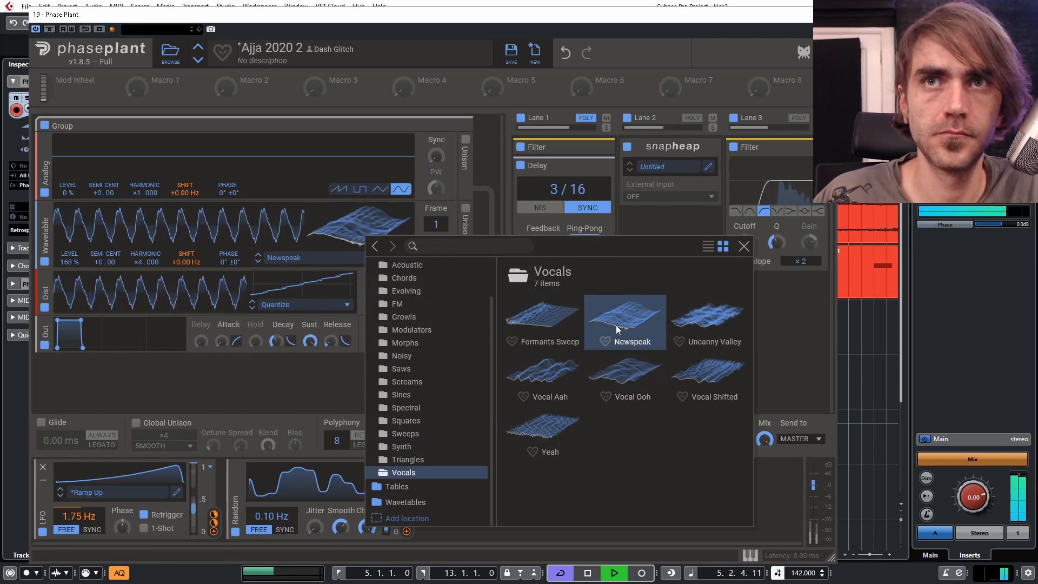
{"action": "left_click", "coordinate": [137, 253]}
{"action": "double_click", "coordinate": [137, 253]}
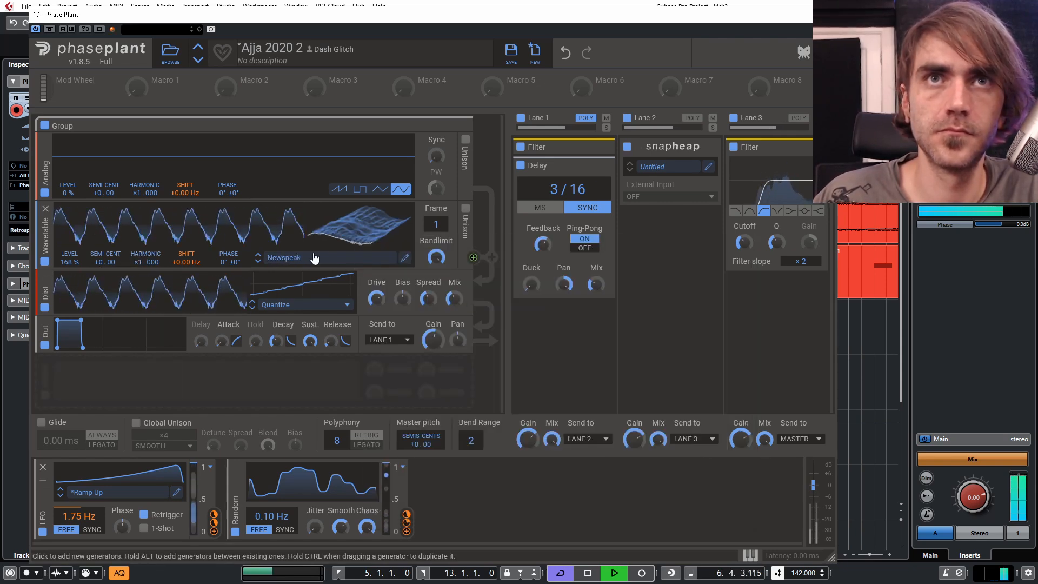
Try wavetables from the factory Synth folder in the Wavetable oscillator, ending with Unisonic.
{"action": "left_click", "coordinate": [275, 258]}
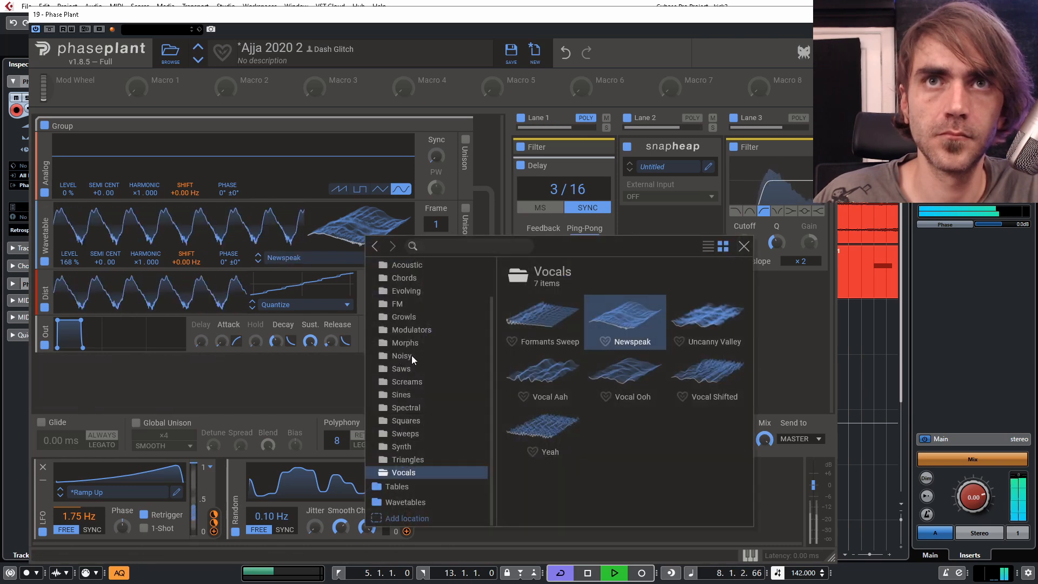
{"action": "left_click", "coordinate": [402, 445]}
{"action": "left_click", "coordinate": [682, 380]}
{"action": "left_click", "coordinate": [624, 365]}
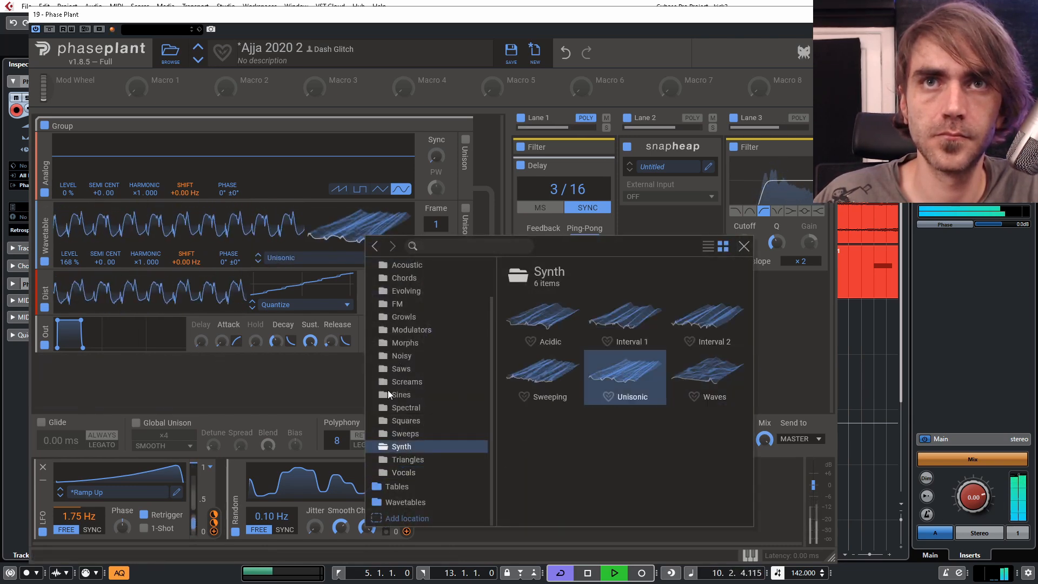
Audition the Nuwoo and Additive Fold wavetables from the Screams folder.
{"action": "left_click", "coordinate": [406, 381]}
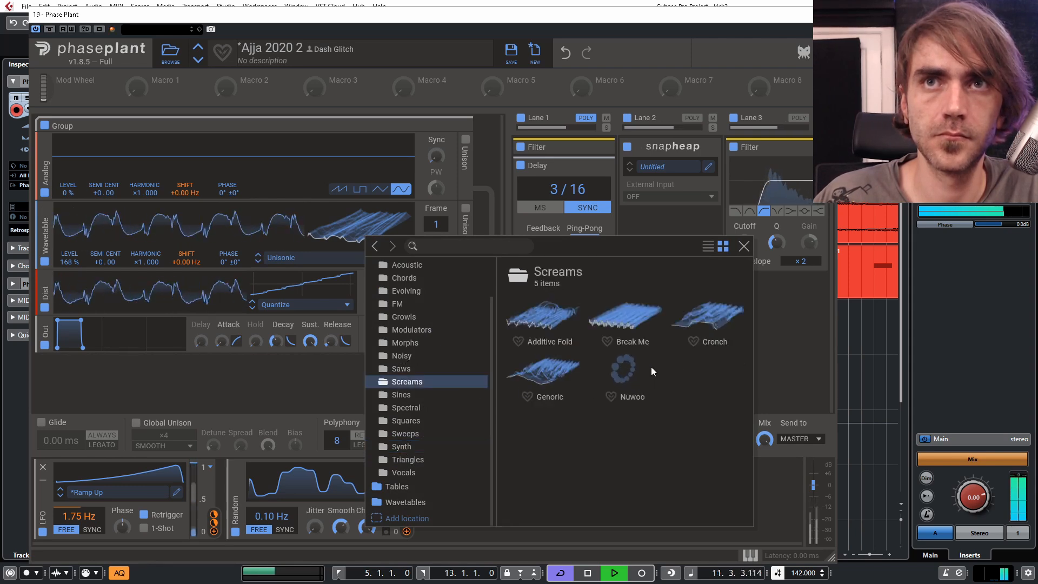
{"action": "left_click", "coordinate": [627, 373]}
{"action": "left_click", "coordinate": [578, 324]}
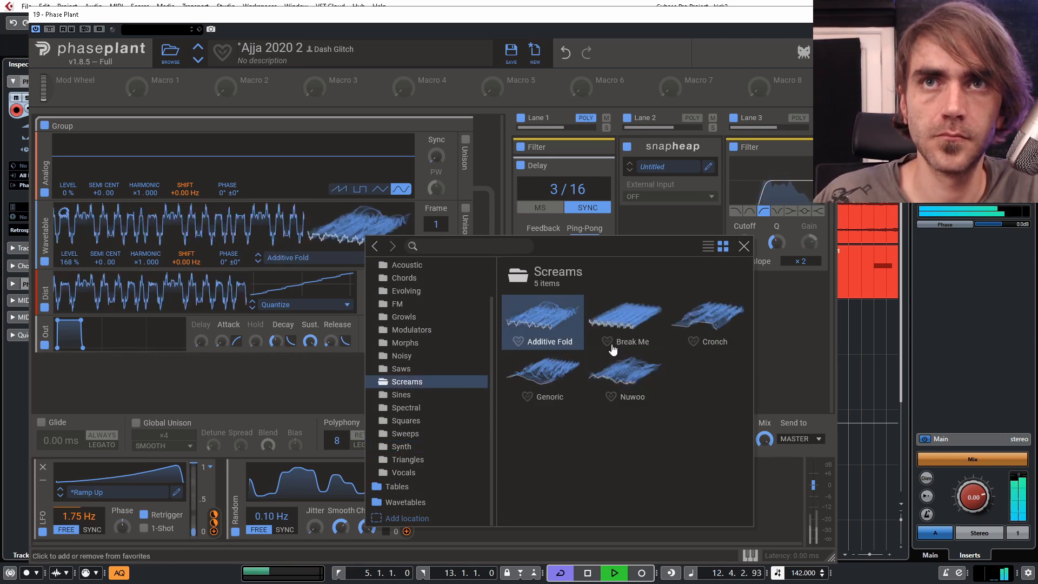
Browse the FM and Saws folders, load the Downsampled Saw wavetable, close the wavetable browser, and stop playback.
{"action": "scroll", "coordinate": [426, 319], "scroll_direction": "up", "scroll_amount": 2}
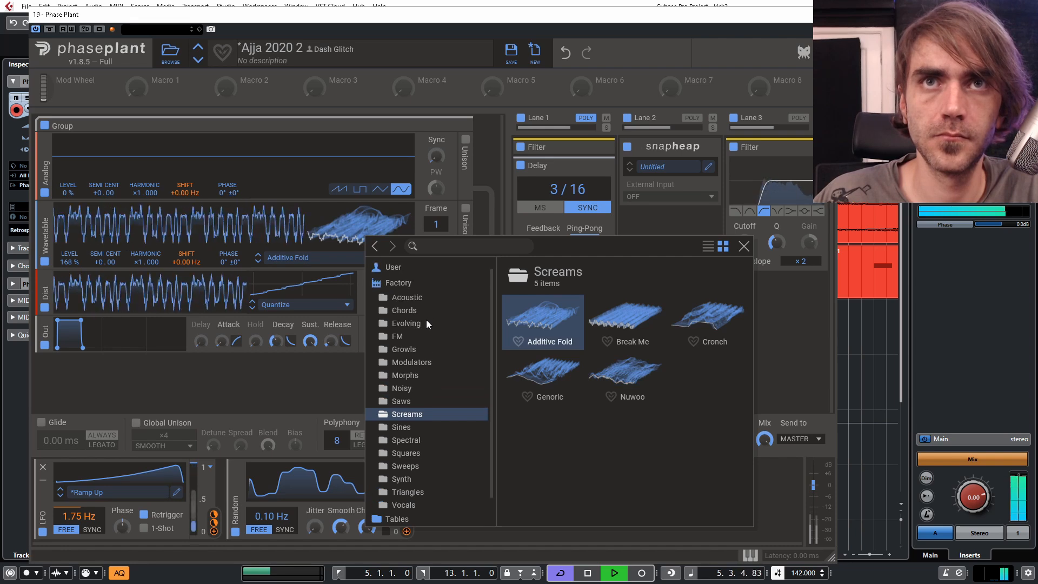
{"action": "left_click", "coordinate": [396, 336]}
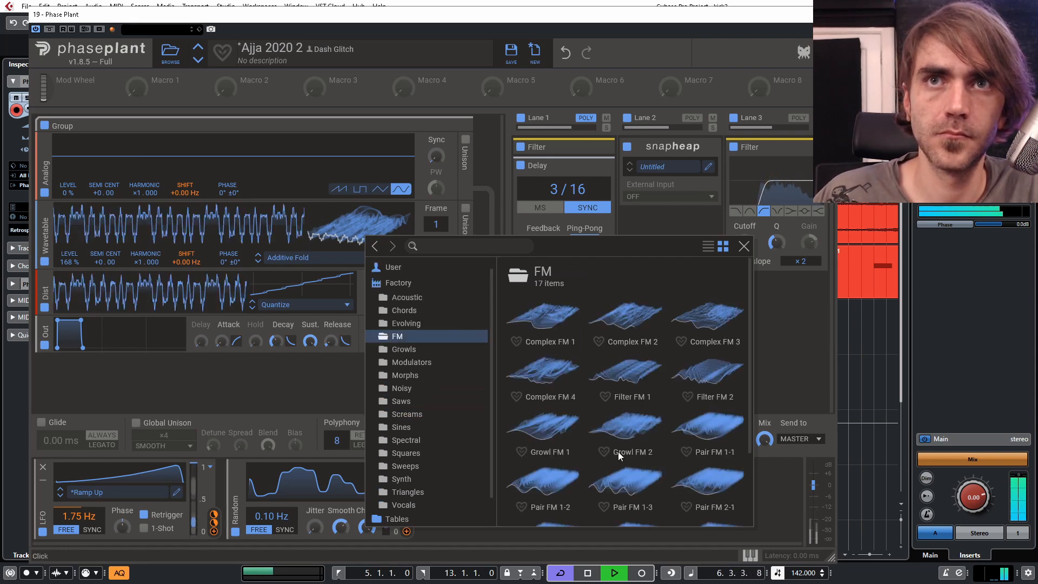
{"action": "left_click", "coordinate": [383, 402]}
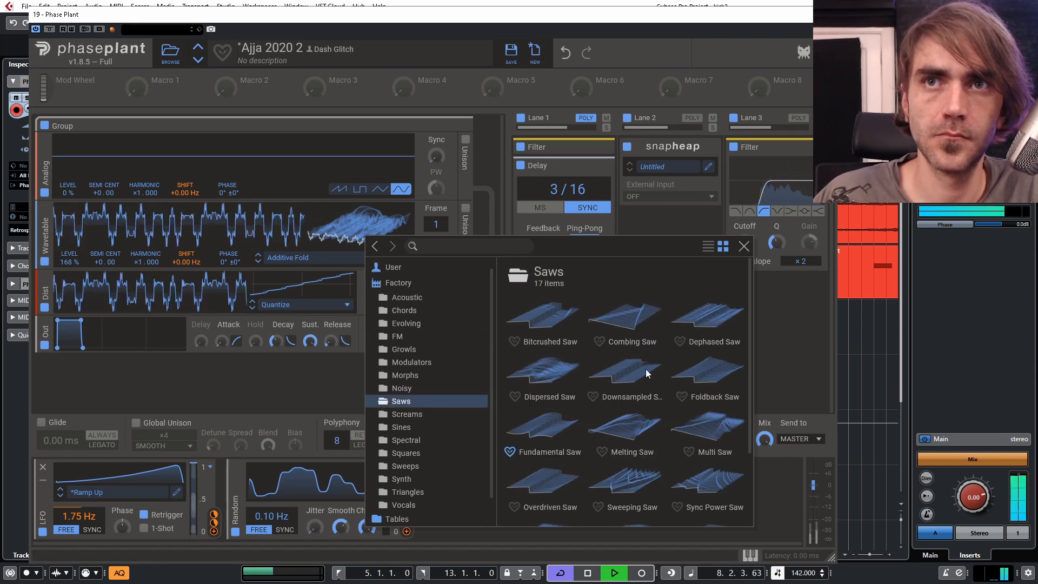
{"action": "left_click", "coordinate": [647, 368]}
{"action": "left_click", "coordinate": [191, 374]}
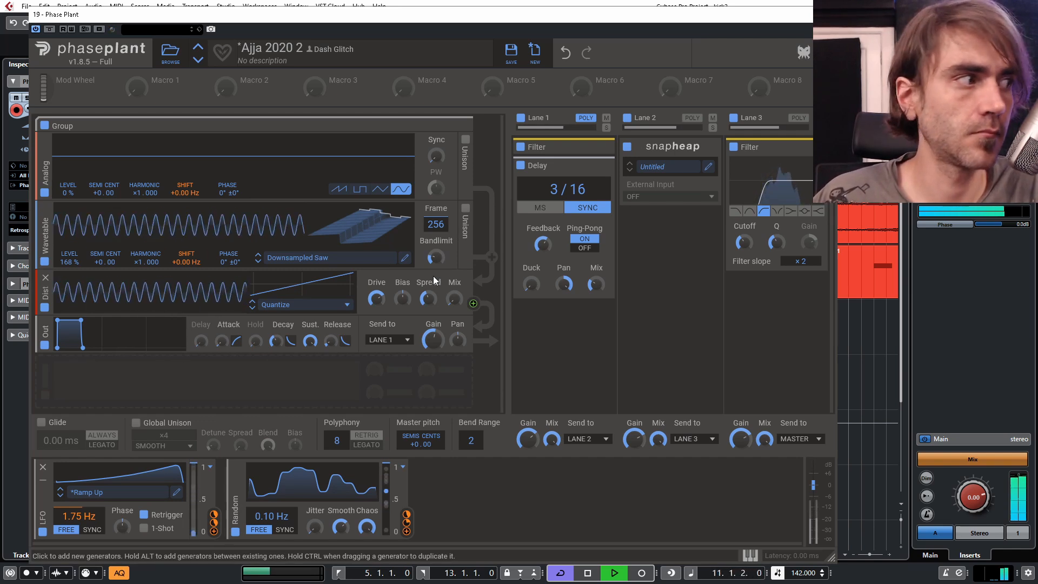
{"action": "key", "text": "space"}
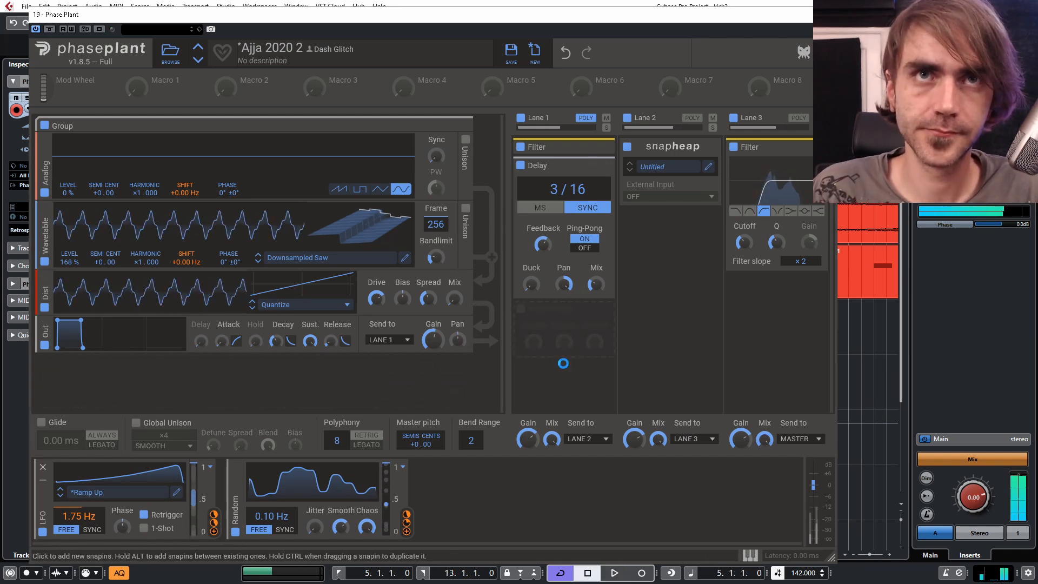